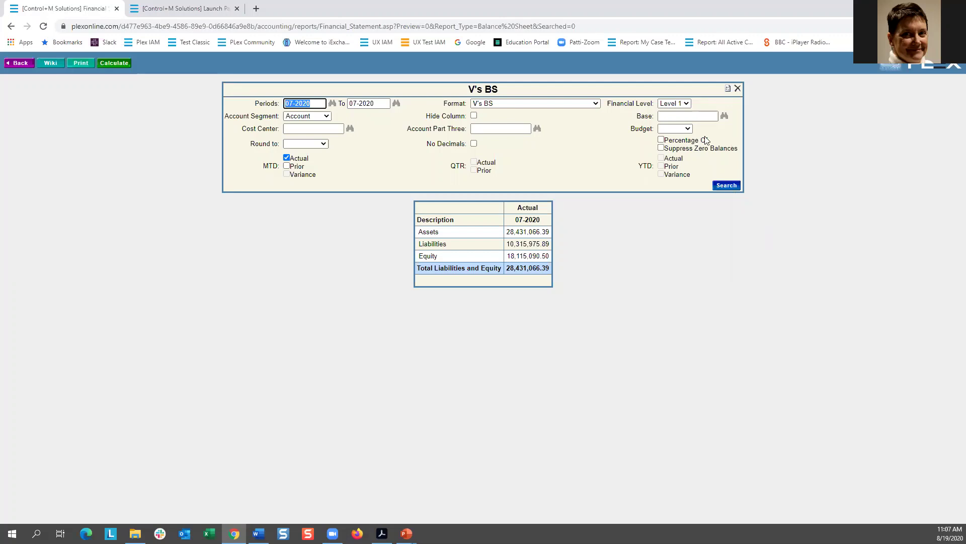
Step: Generate the print-out of the V's BS balance sheet with text size 8 and bring the report viewer fully into view
{"action": "left_click", "coordinate": [83, 63]}
{"action": "left_click", "coordinate": [542, 280]}
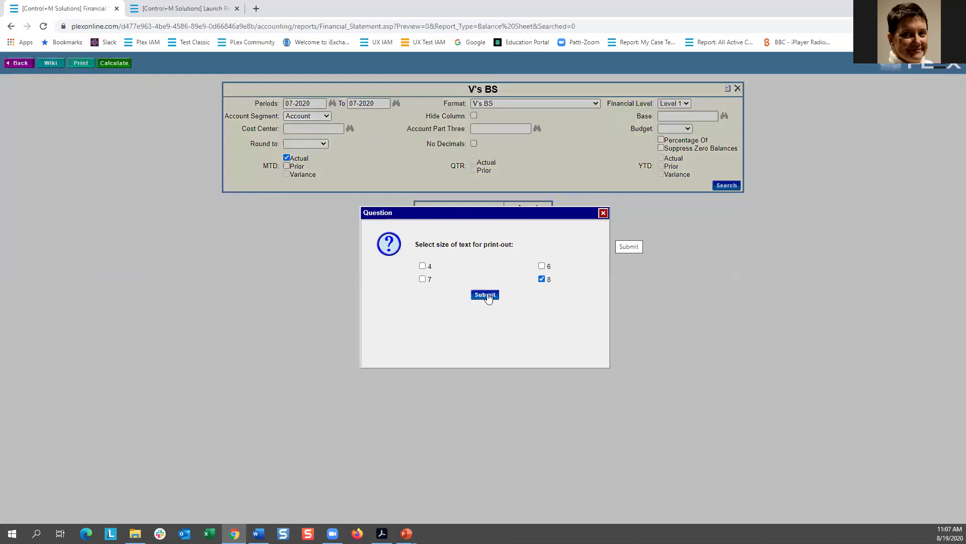
{"action": "left_click", "coordinate": [486, 295]}
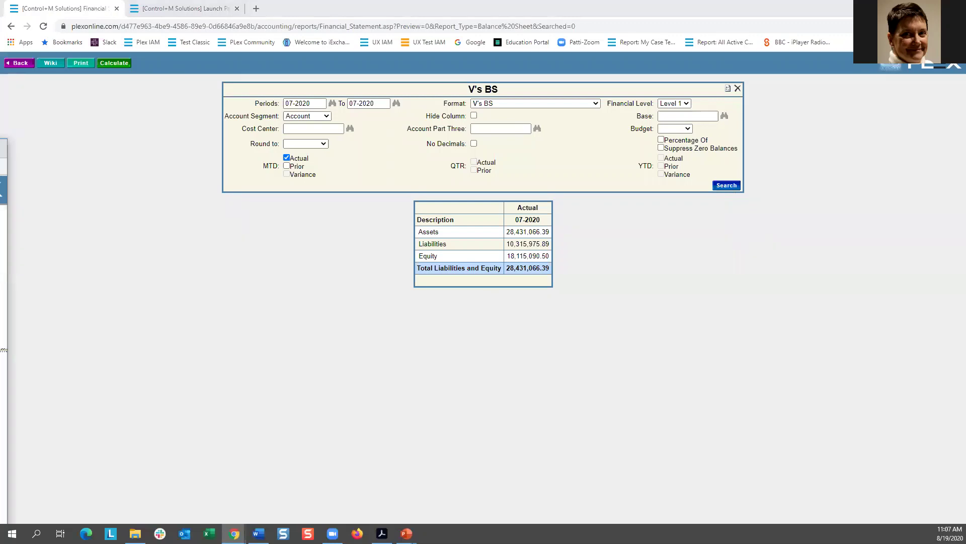
{"action": "left_click_drag", "start_coordinate": [0, 148], "coordinate": [381, 121]}
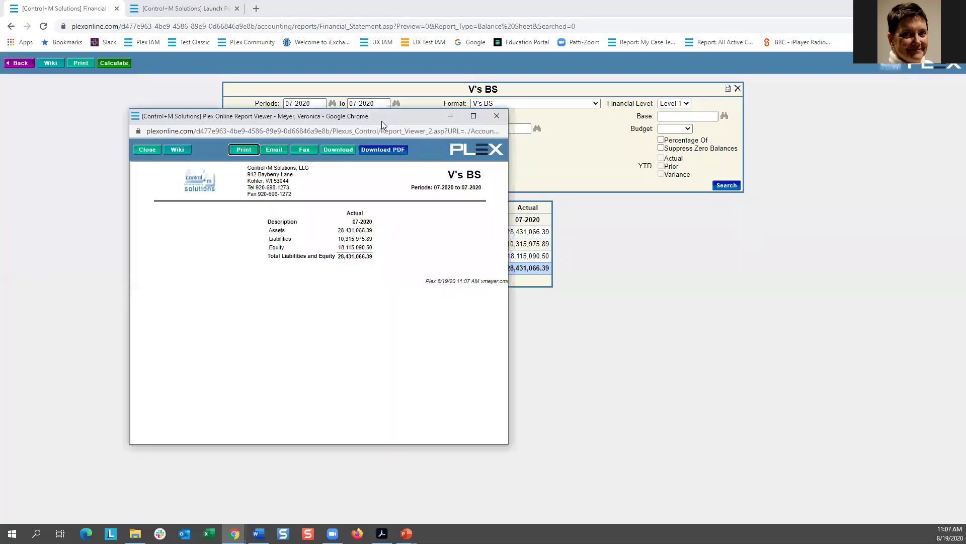
Step: Download the report from the report viewer and show save.html in its folder
{"action": "left_click", "coordinate": [335, 151]}
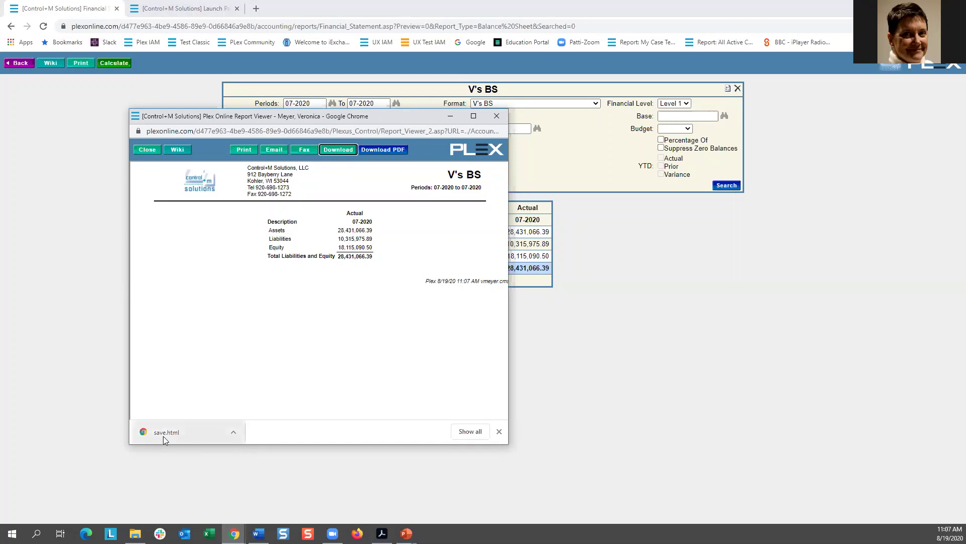
{"action": "right_click", "coordinate": [163, 436]}
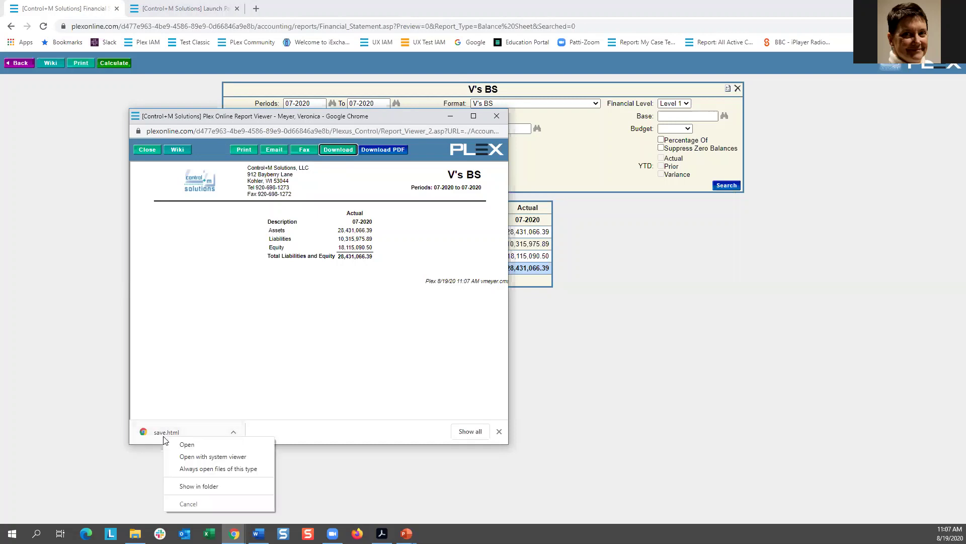
{"action": "left_click", "coordinate": [199, 486]}
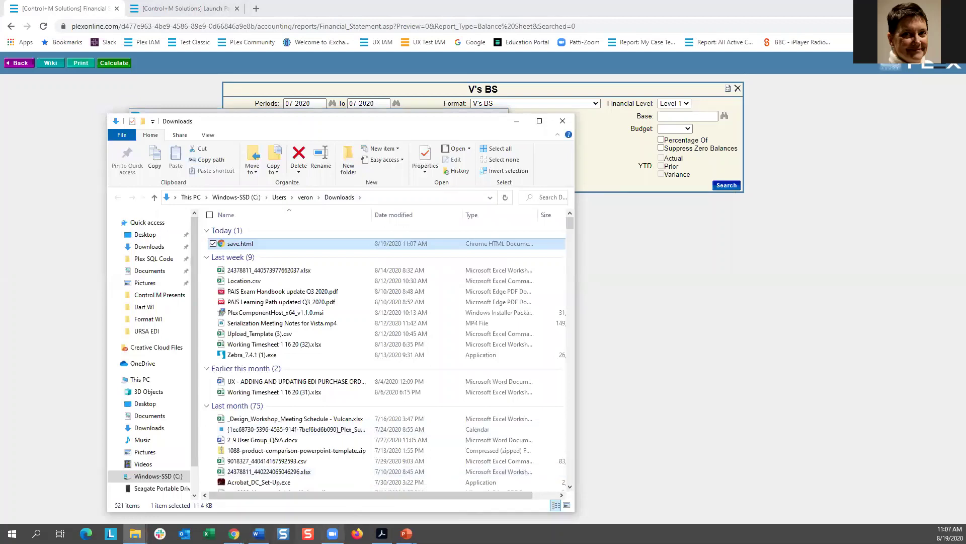
Step: Start Excel with a blank workbook and open save.html from the Downloads folder in it
{"action": "left_click", "coordinate": [209, 533]}
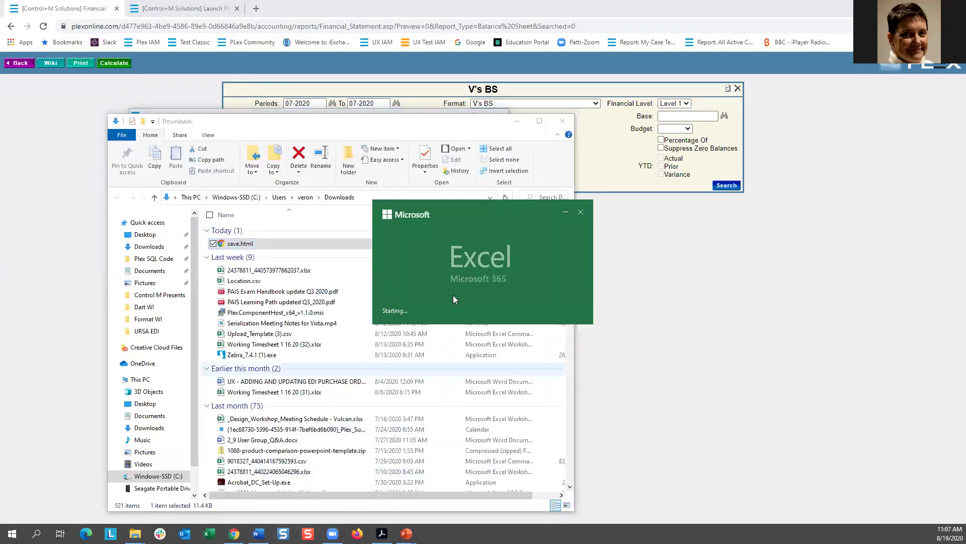
{"action": "left_click", "coordinate": [135, 94]}
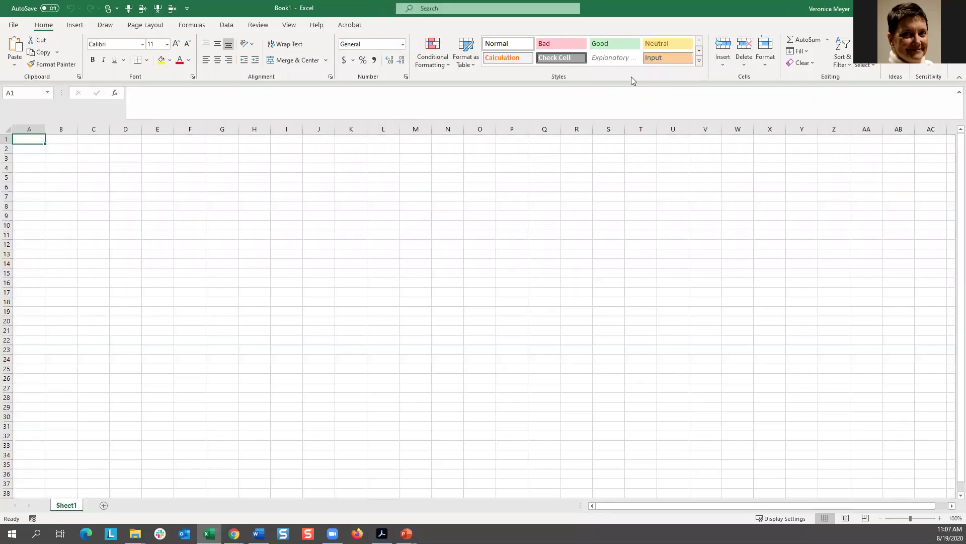
{"action": "left_click_drag", "start_coordinate": [631, 8], "coordinate": [631, 77]}
{"action": "left_click_drag", "start_coordinate": [234, 243], "coordinate": [381, 217]}
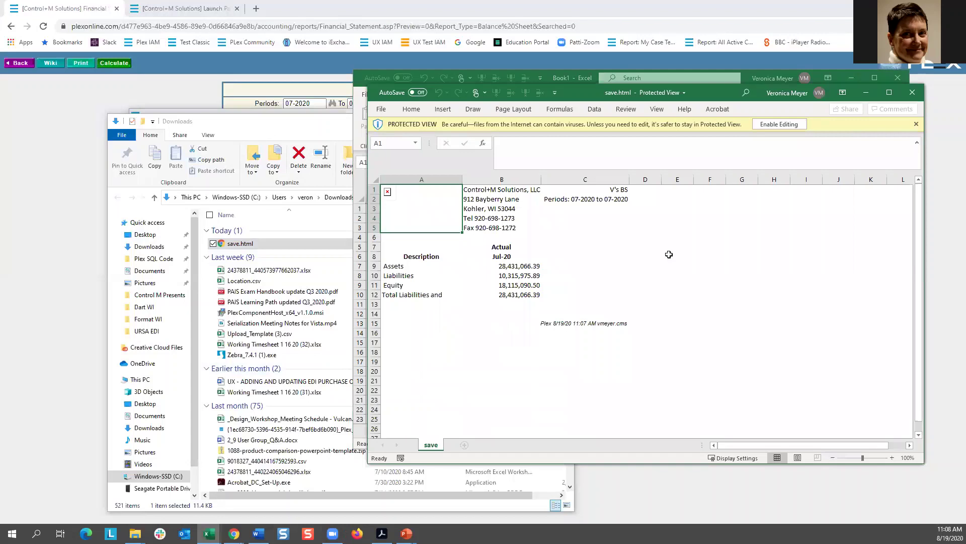
Step: Enable editing of save.html and delete the company logo picture from the sheet
{"action": "left_click", "coordinate": [782, 124]}
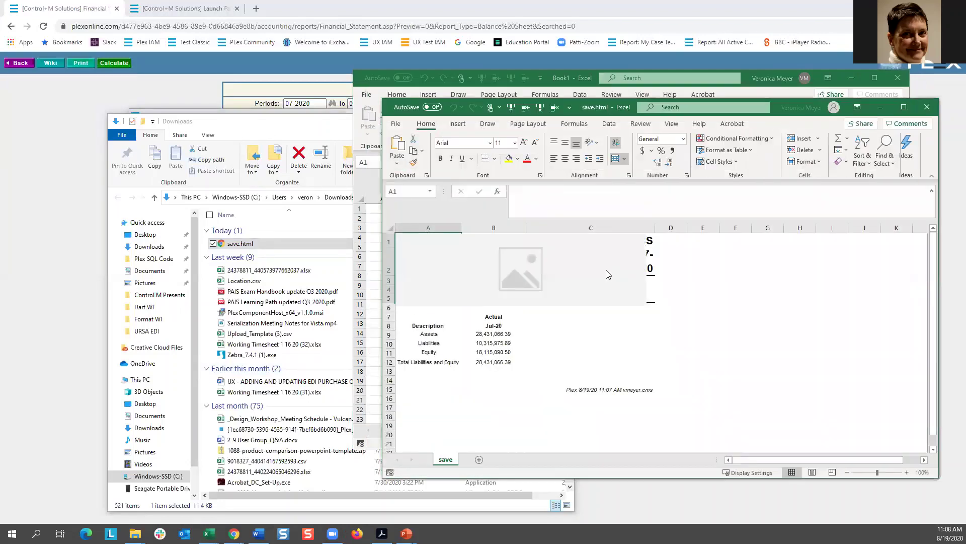
{"action": "left_click", "coordinate": [506, 266]}
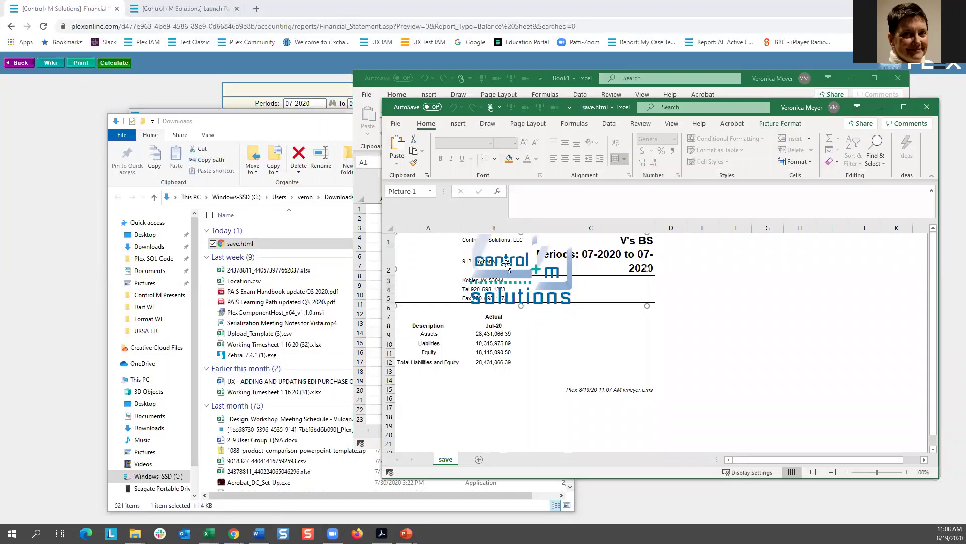
{"action": "key", "text": "Delete"}
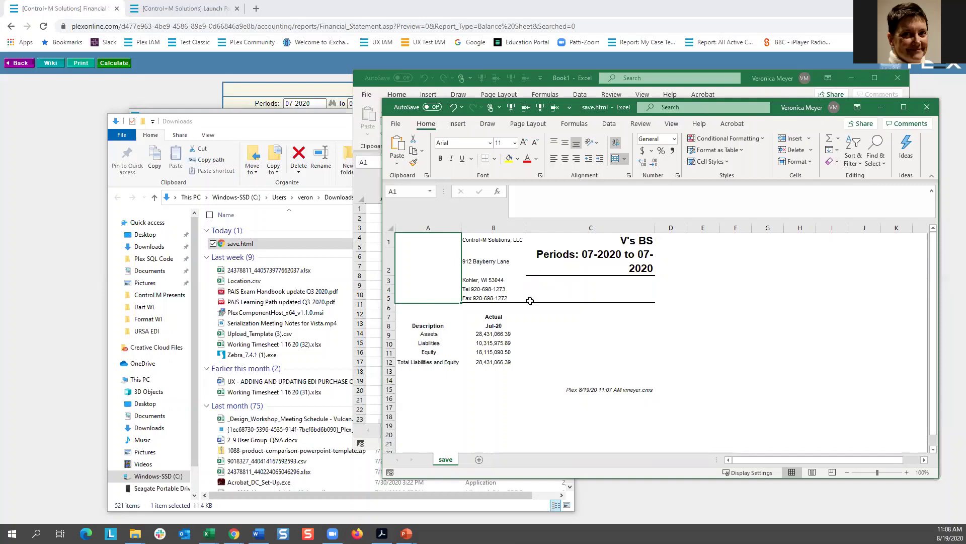
Step: Copy the balance sheet table in A7:B12 and paste only its values at cell A1 of a new sheet
{"action": "left_click_drag", "start_coordinate": [408, 316], "coordinate": [495, 361]}
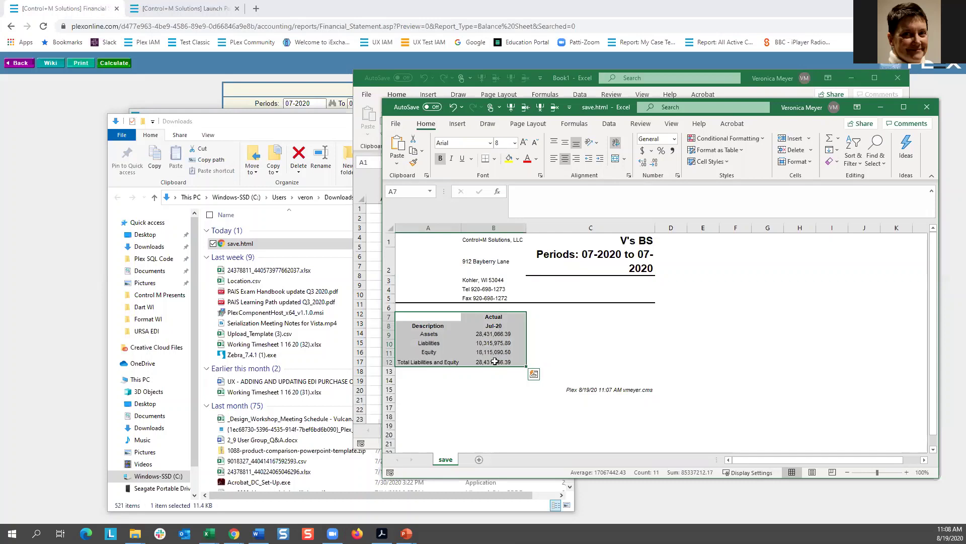
{"action": "key", "text": "ctrl+c"}
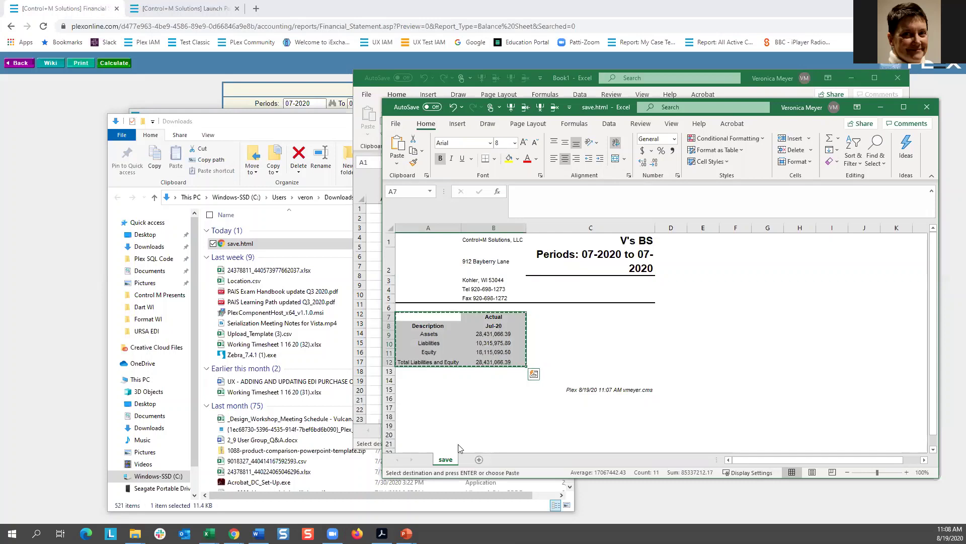
{"action": "left_click", "coordinate": [480, 459]}
{"action": "right_click", "coordinate": [415, 241]}
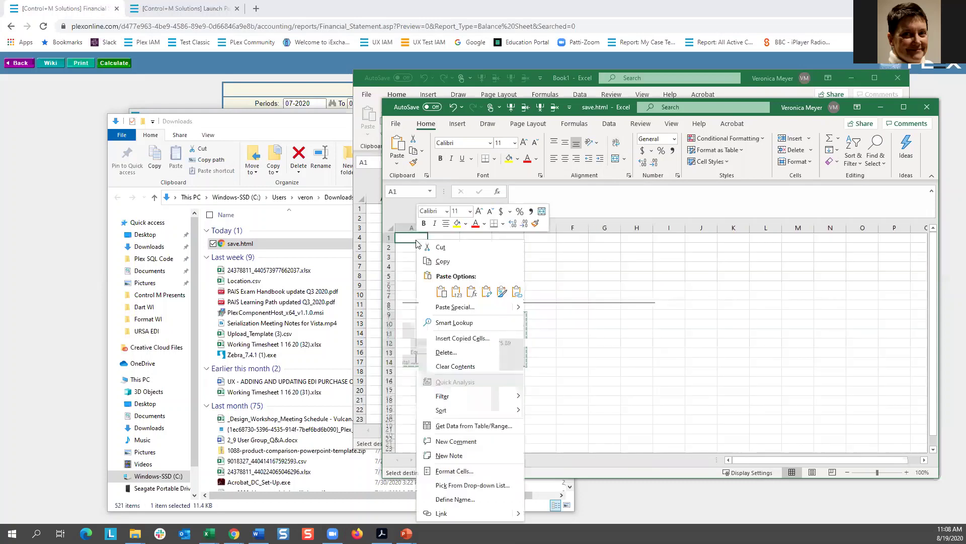
{"action": "left_click", "coordinate": [446, 308]}
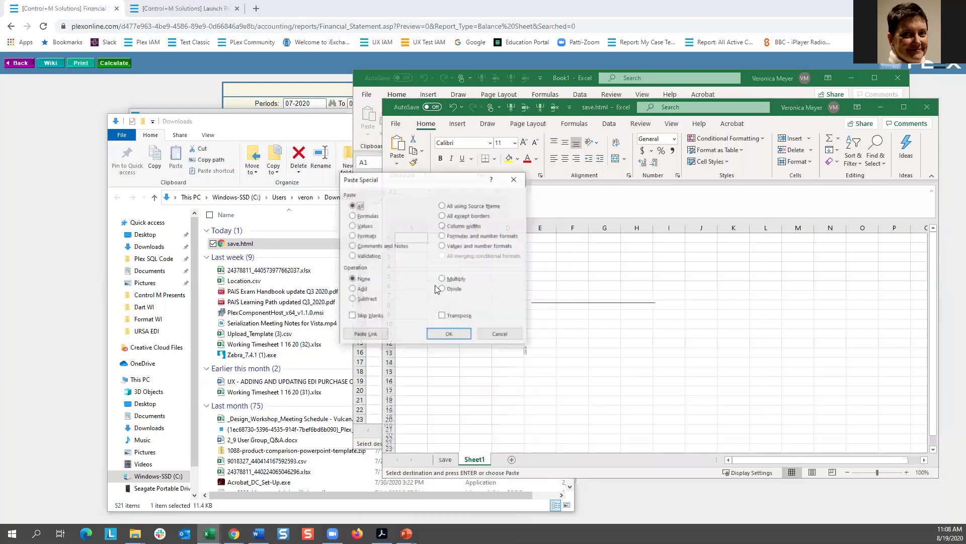
{"action": "left_click", "coordinate": [360, 227]}
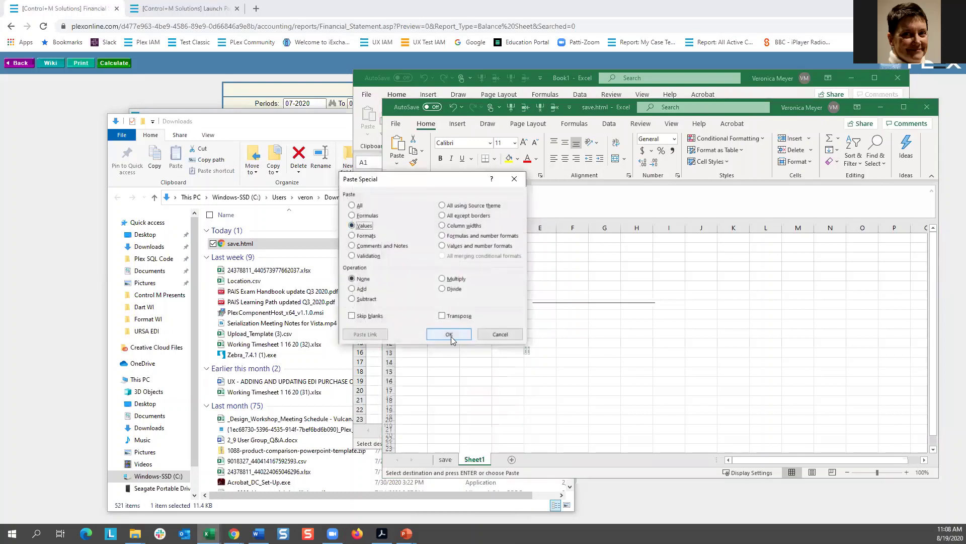
{"action": "left_click", "coordinate": [449, 335]}
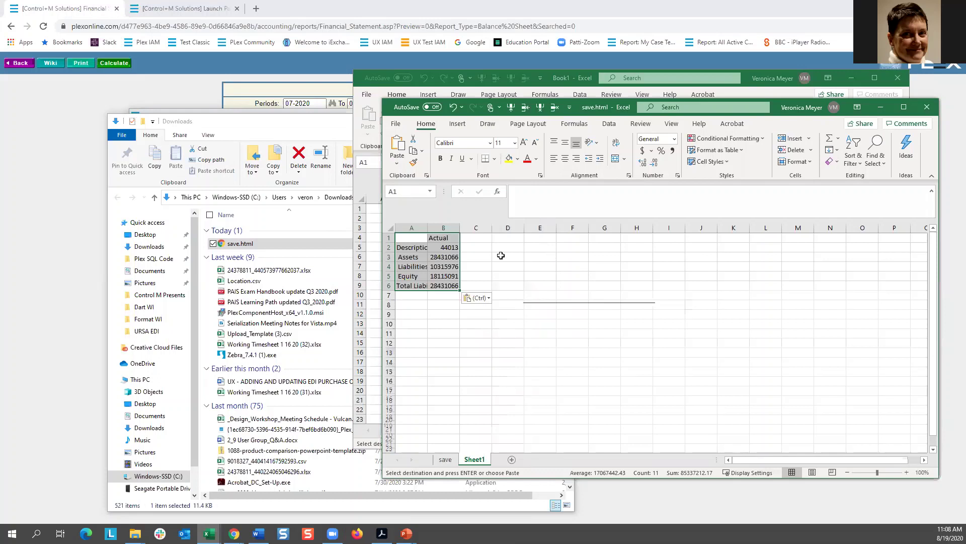
Step: Fit the widths of columns A and B to the pasted contents
{"action": "double_click", "coordinate": [459, 228]}
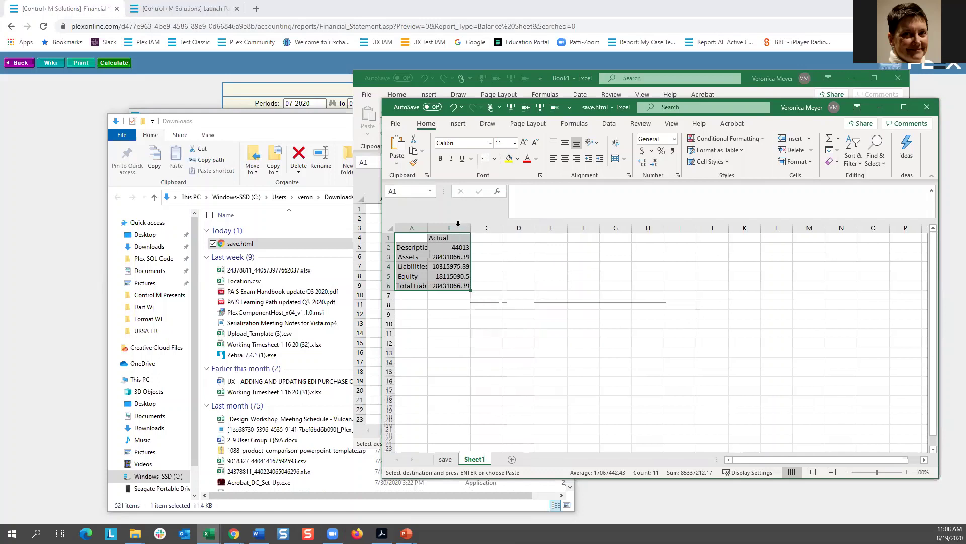
{"action": "double_click", "coordinate": [425, 226]}
{"action": "left_click", "coordinate": [531, 278]}
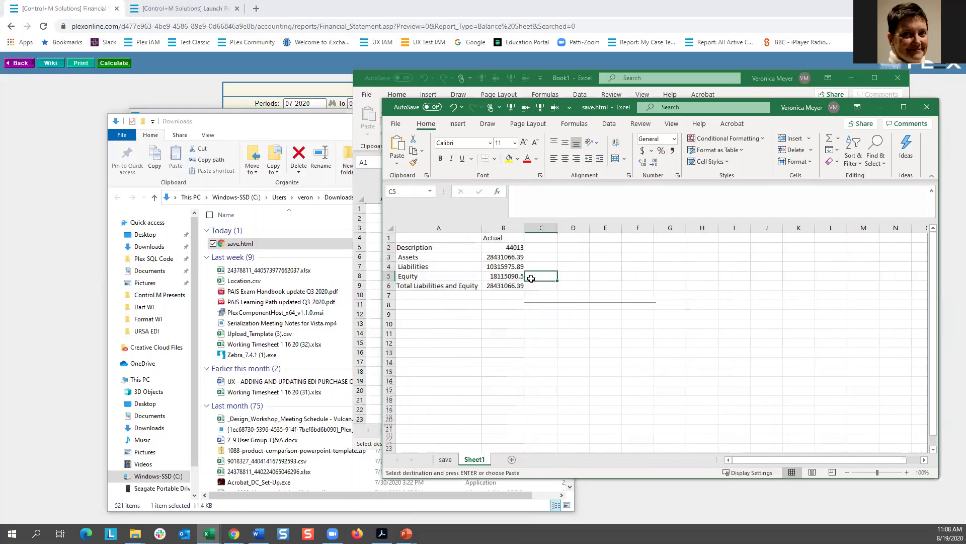
Step: Apply the Accounting number format with dollar signs to the balance amounts in B3:B6
{"action": "left_click", "coordinate": [507, 249]}
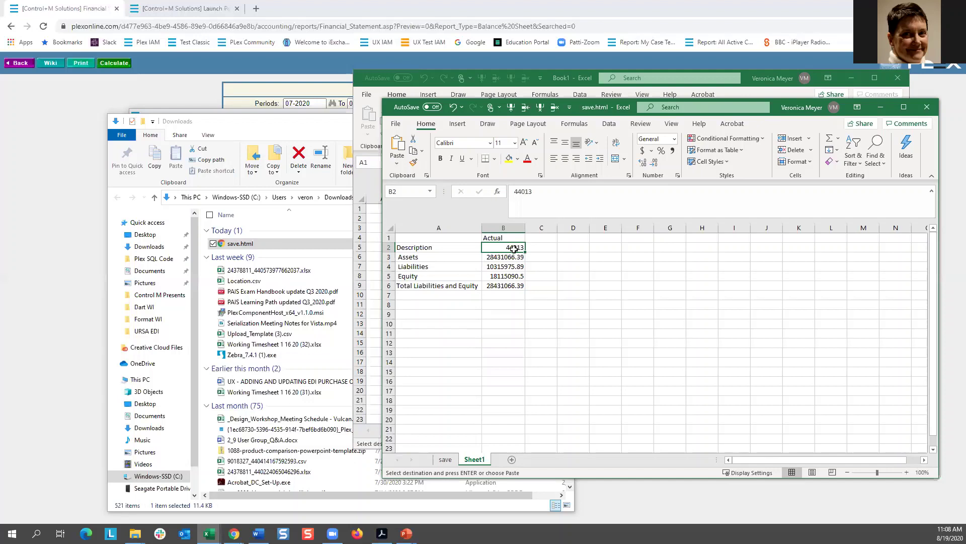
{"action": "left_click_drag", "start_coordinate": [508, 259], "coordinate": [507, 285]}
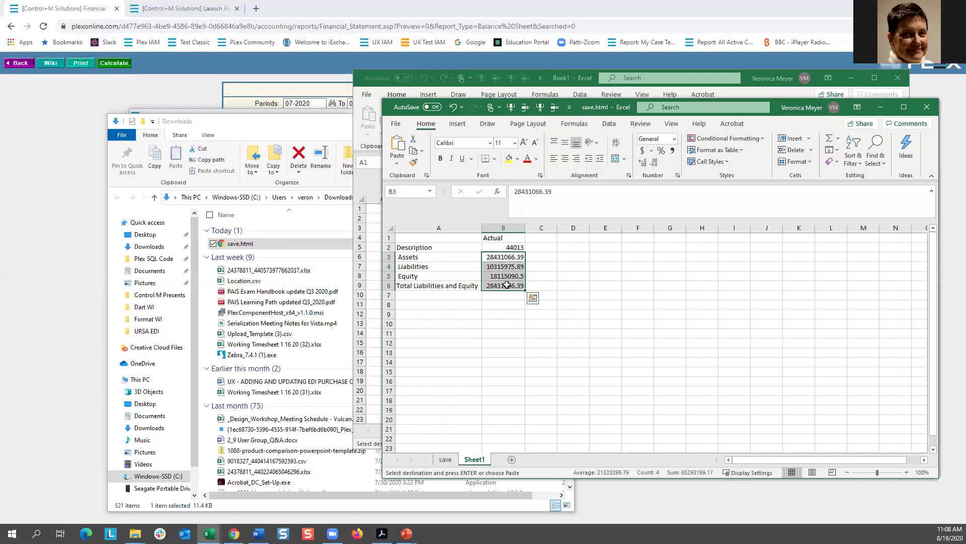
{"action": "left_click", "coordinate": [642, 151]}
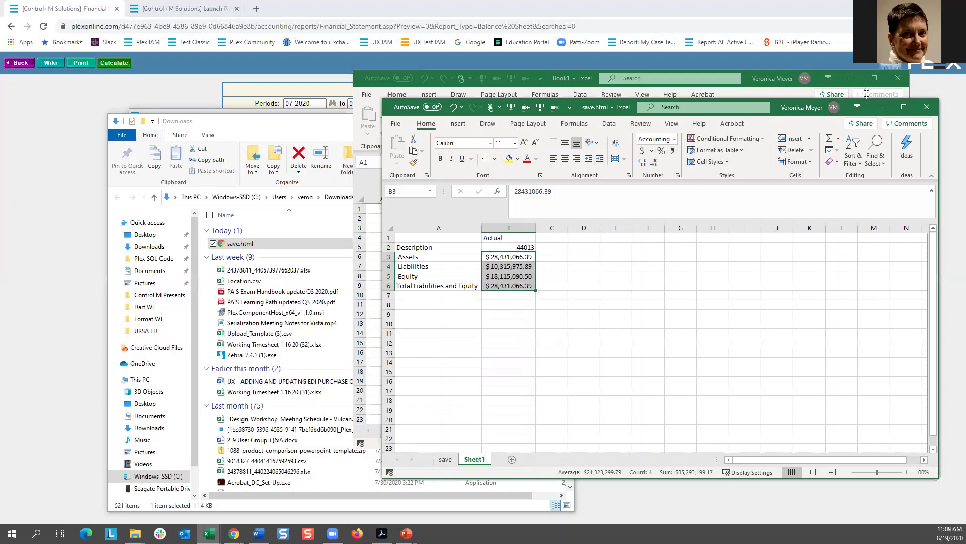
Step: Close the save.html workbook without saving its changes
{"action": "left_click", "coordinate": [929, 109]}
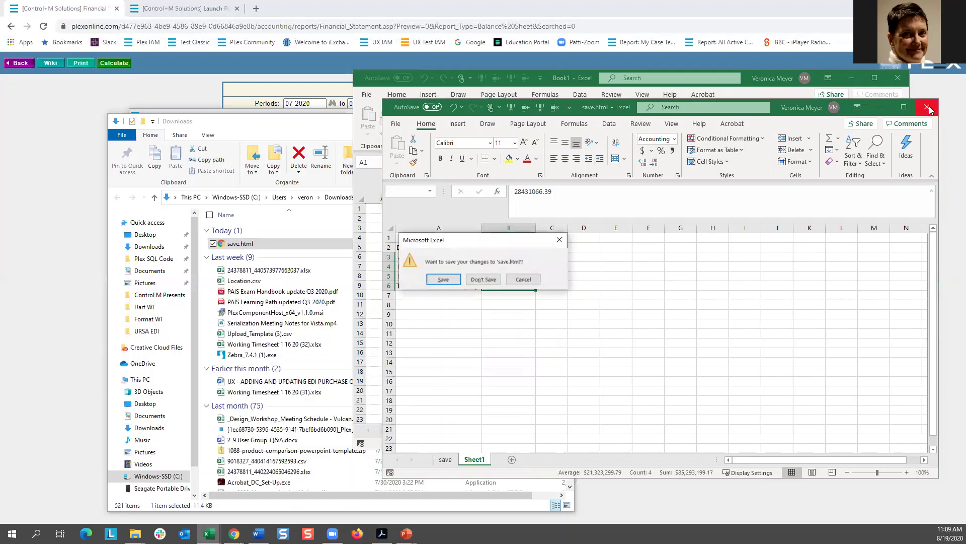
{"action": "left_click", "coordinate": [484, 279]}
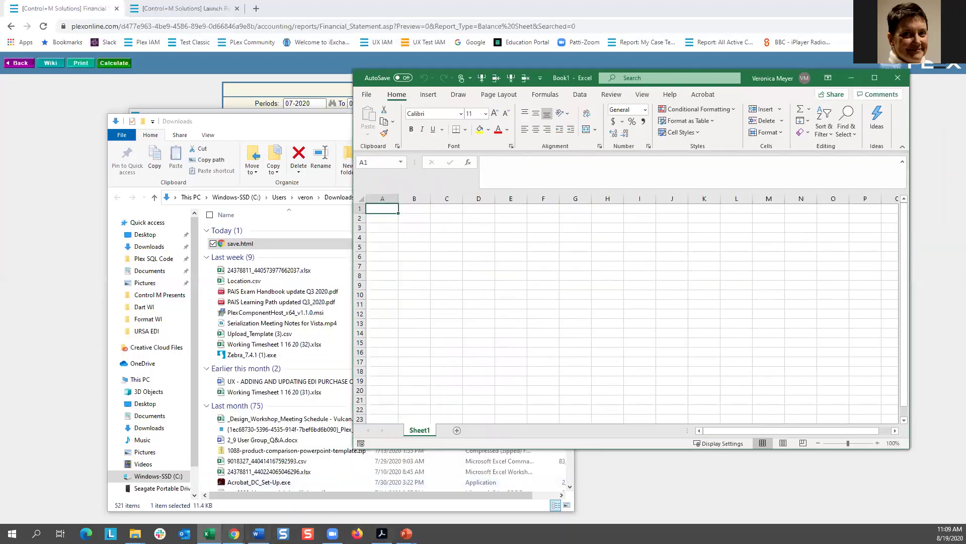
Step: Switch to the Plex launch page in the browser, open the recent Financial Statement and run V's BS for period 07-2020
{"action": "left_click", "coordinate": [192, 6]}
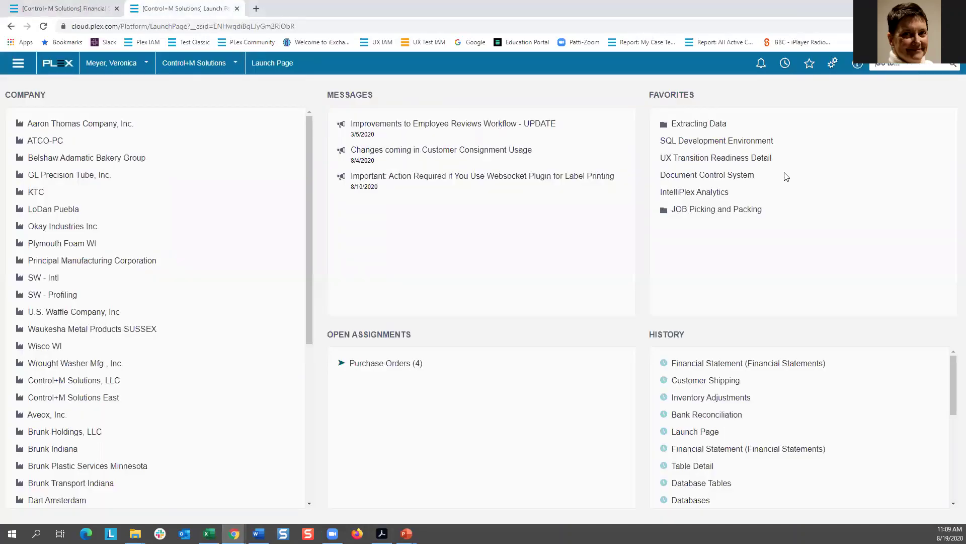
{"action": "left_click", "coordinate": [769, 363]}
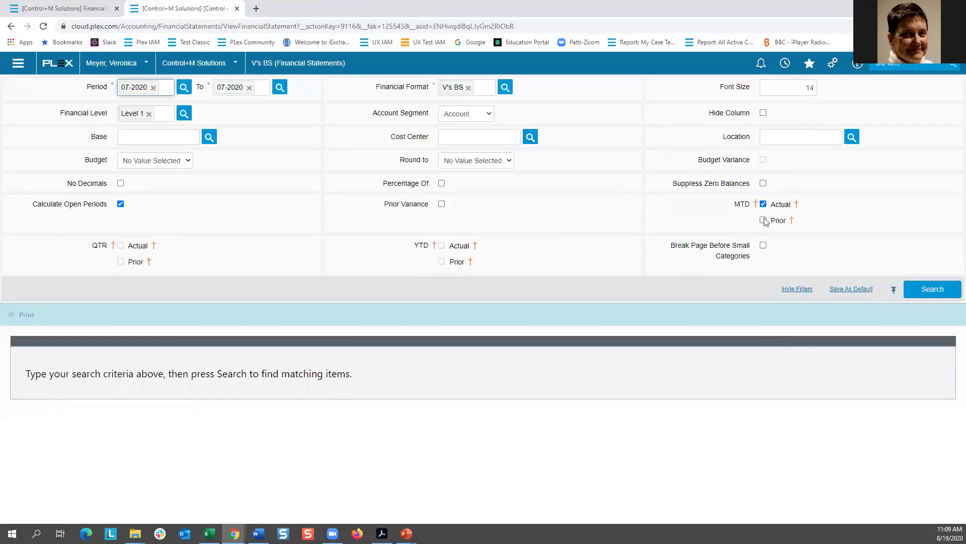
{"action": "left_click", "coordinate": [932, 289]}
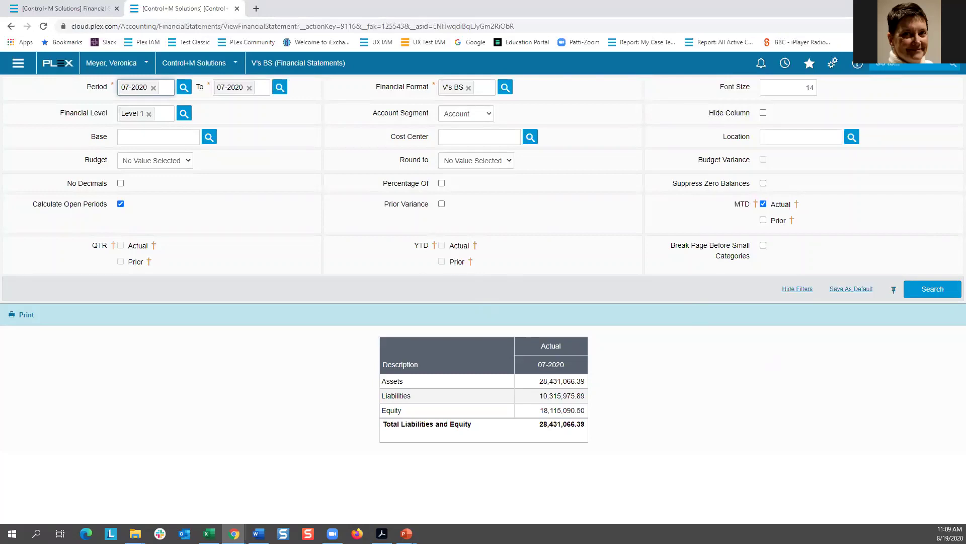
Step: Save the statement page to Downloads as a complete webpage named "V's BS (Financial Statements).html"
{"action": "key", "text": "ctrl+s"}
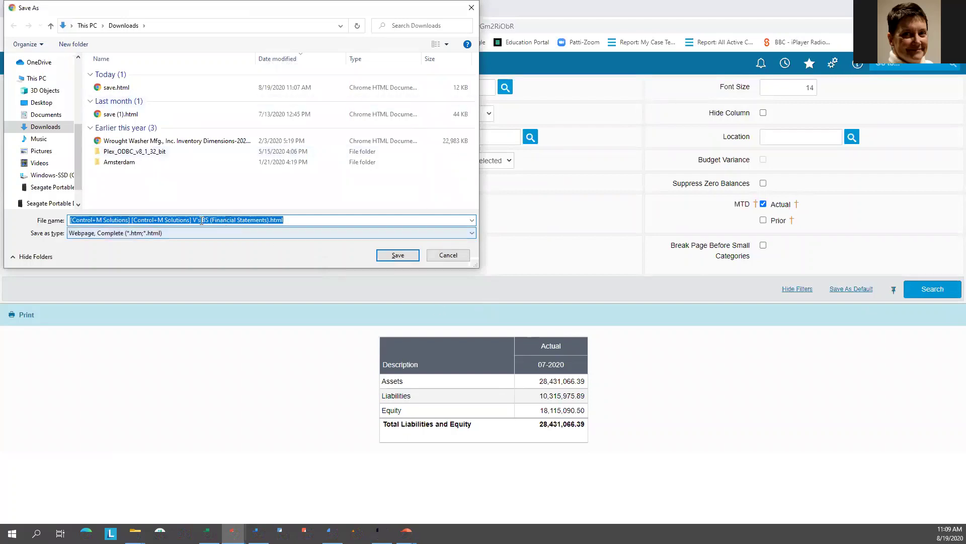
{"action": "left_click_drag", "start_coordinate": [192, 220], "coordinate": [37, 216]}
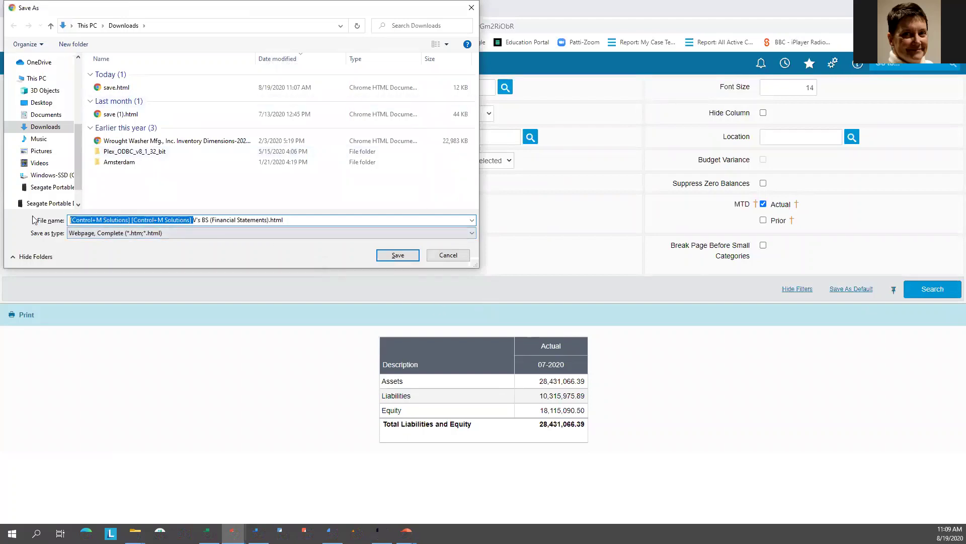
{"action": "key", "text": "BackSpace"}
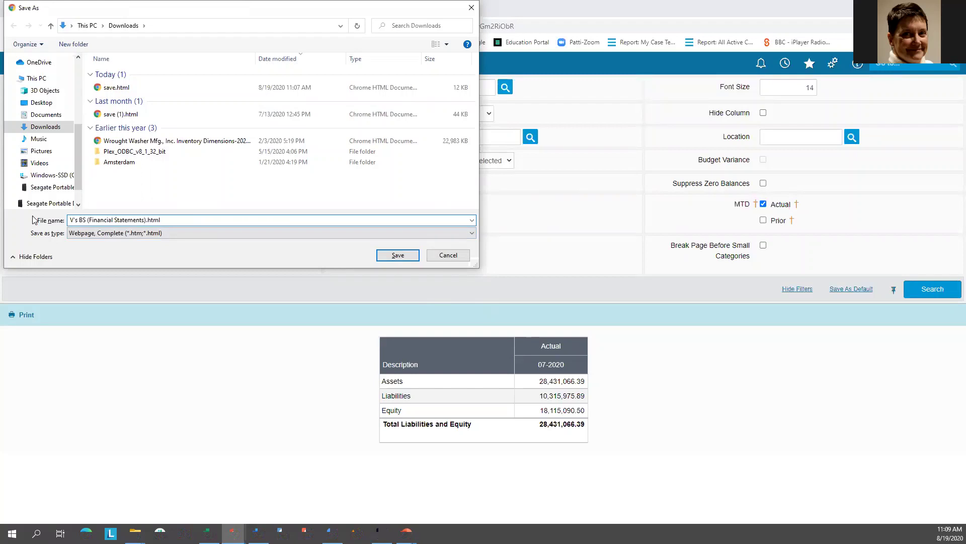
{"action": "left_click", "coordinate": [398, 255]}
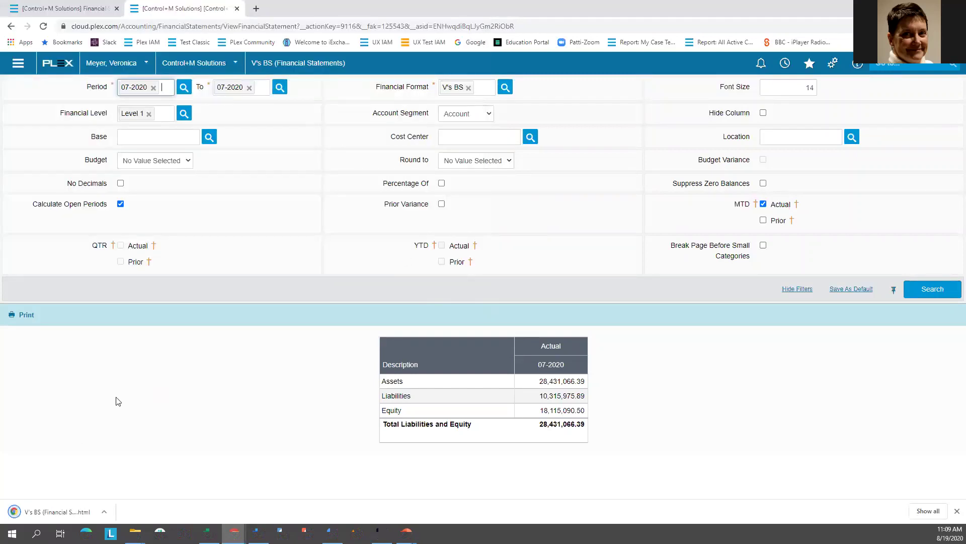
Step: Locate the downloaded V's BS (Financial Statements).html in its folder and open it in Excel
{"action": "right_click", "coordinate": [44, 515]}
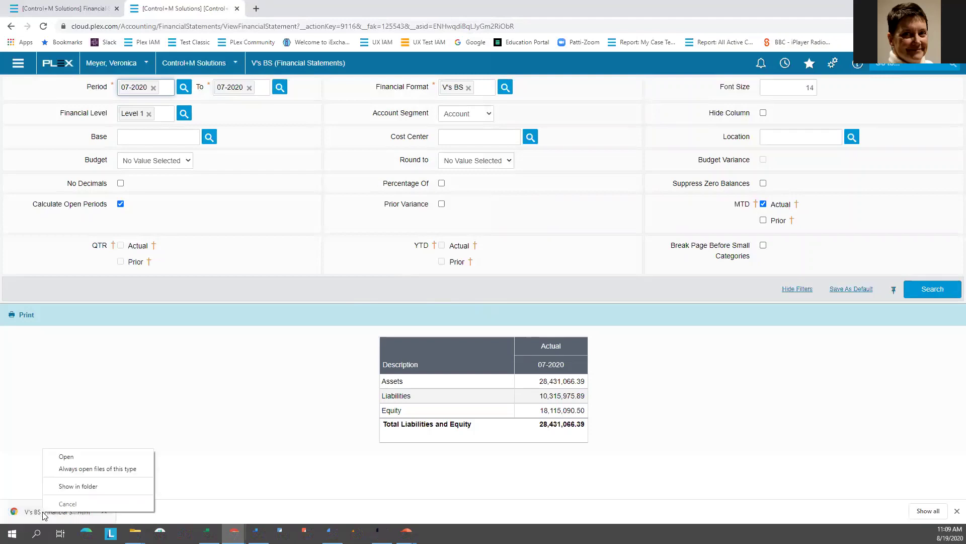
{"action": "left_click", "coordinate": [70, 486]}
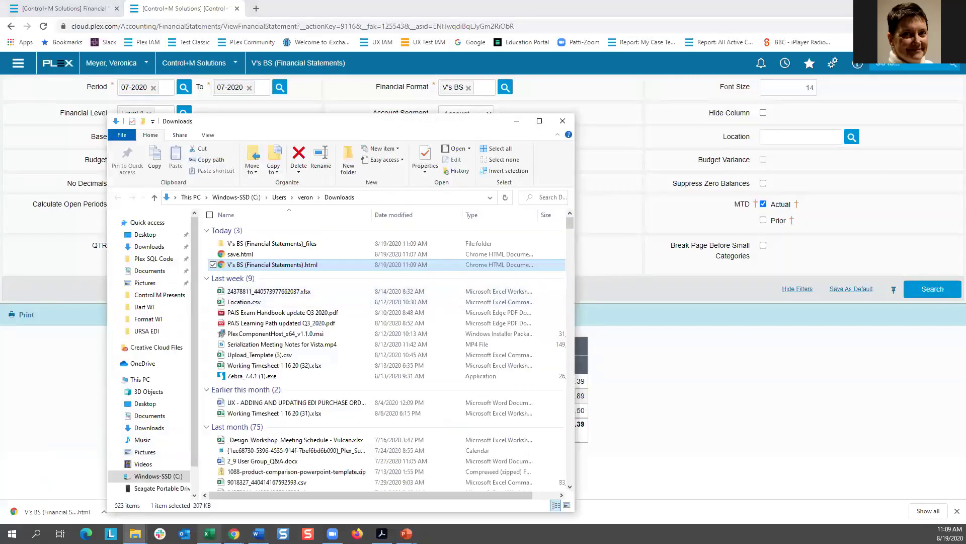
{"action": "left_click", "coordinate": [209, 533]}
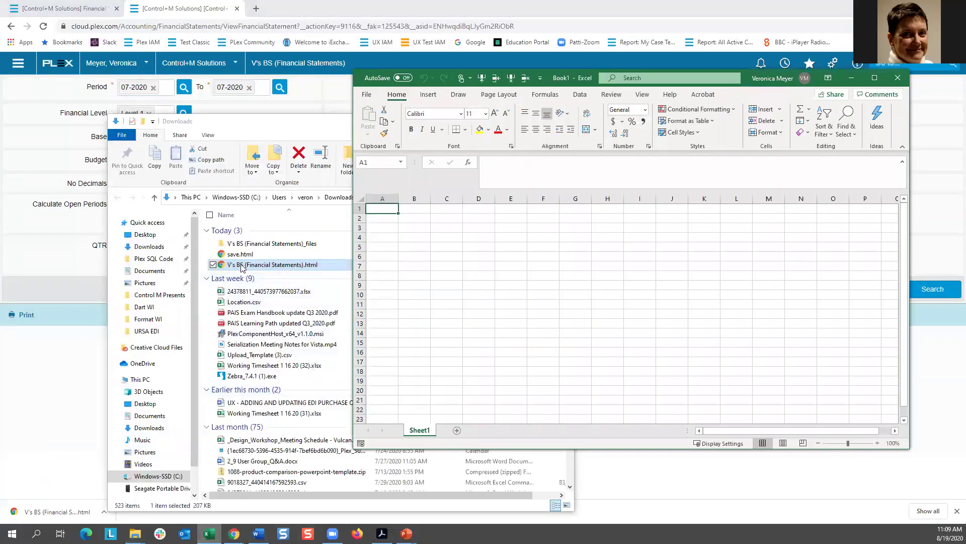
{"action": "left_click_drag", "start_coordinate": [242, 266], "coordinate": [515, 266]}
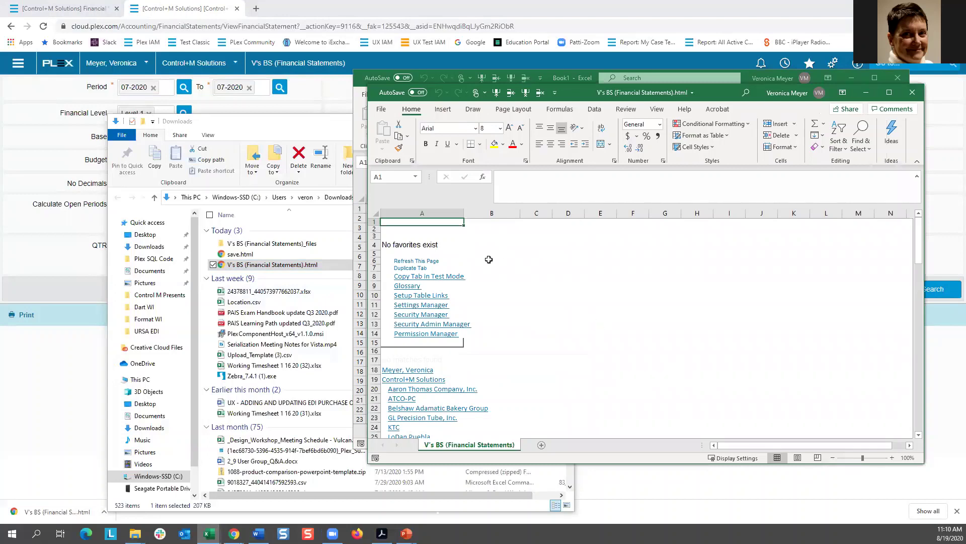
Step: Copy the balance sheet table in A126:B133, from the Description header through Total Liabilities and Equity
{"action": "scroll", "coordinate": [489, 259], "scroll_direction": "down", "scroll_amount": 7}
{"action": "scroll", "coordinate": [488, 260], "scroll_direction": "down", "scroll_amount": 8}
{"action": "scroll", "coordinate": [489, 260], "scroll_direction": "down", "scroll_amount": 9}
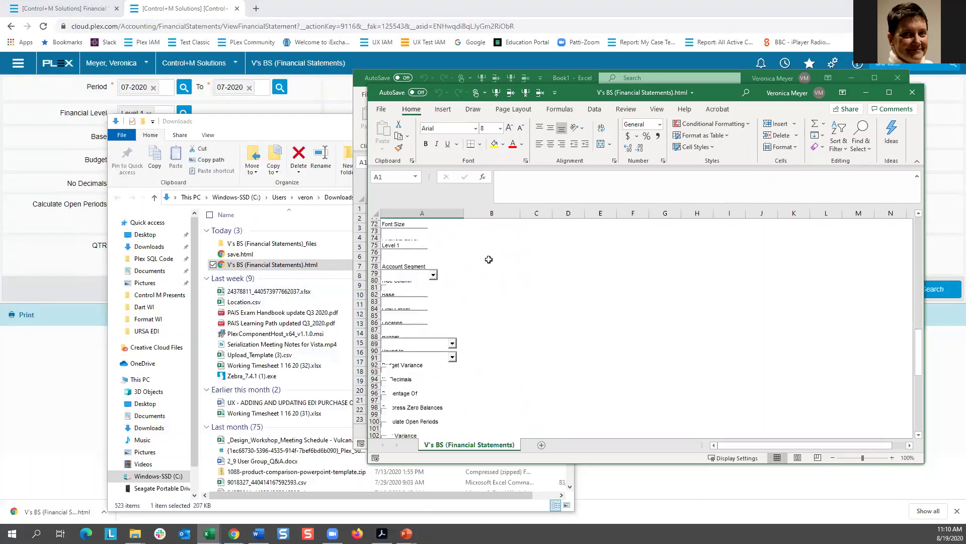
{"action": "scroll", "coordinate": [488, 259], "scroll_direction": "down", "scroll_amount": 10}
{"action": "scroll", "coordinate": [547, 298], "scroll_direction": "down", "scroll_amount": 5}
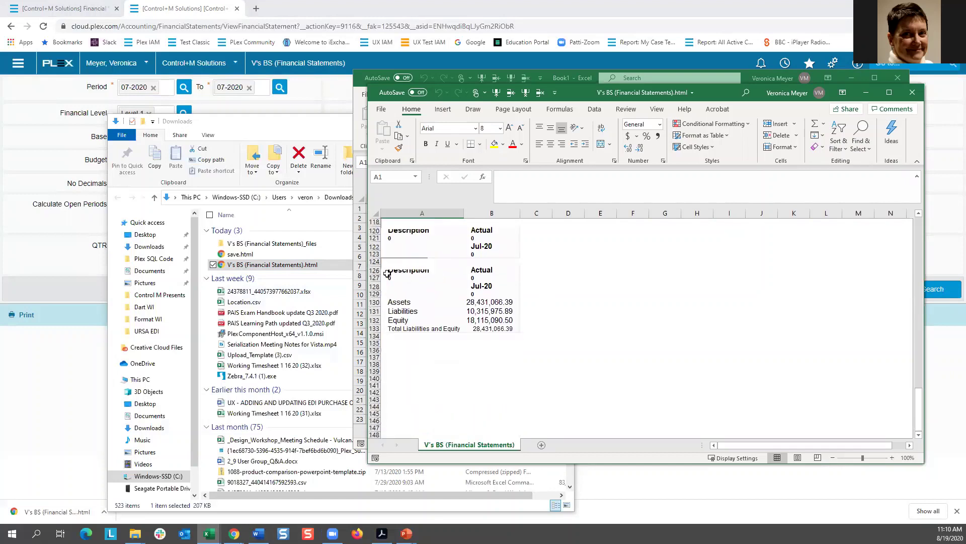
{"action": "left_click_drag", "start_coordinate": [387, 273], "coordinate": [497, 328]}
{"action": "key", "text": "ctrl+c"}
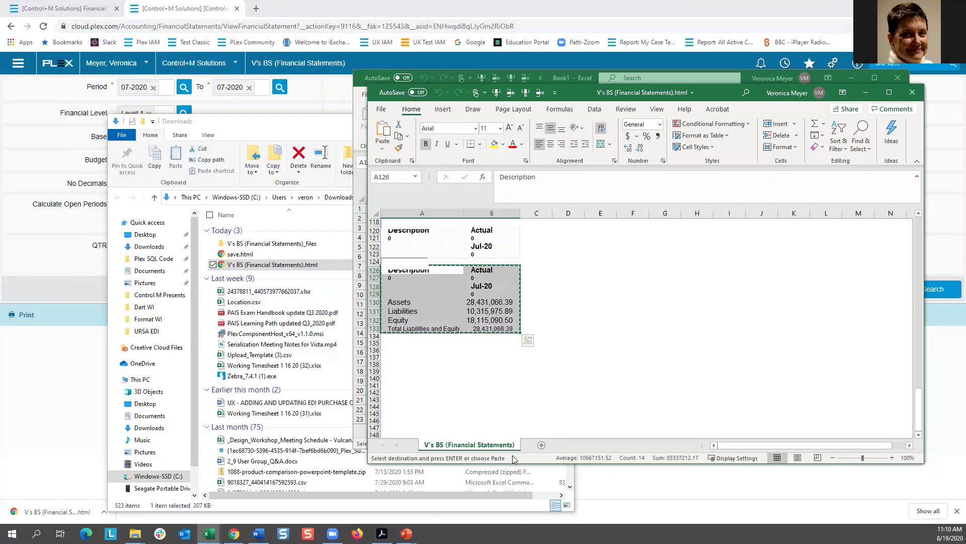
Step: Paste the balance sheet table at A2 of a new sheet and autofit columns A and B
{"action": "left_click", "coordinate": [542, 445]}
{"action": "left_click", "coordinate": [389, 232]}
{"action": "key", "text": "ctrl+v"}
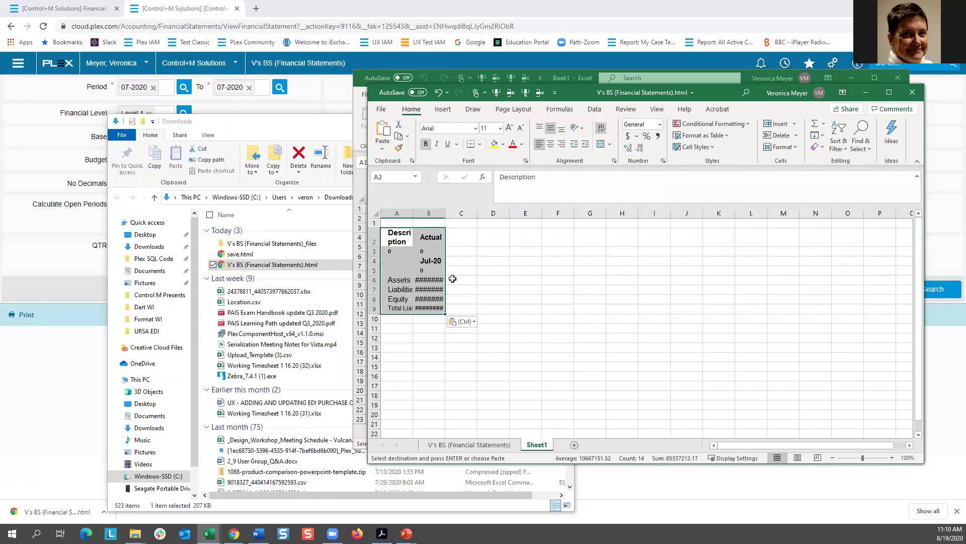
{"action": "double_click", "coordinate": [445, 213]}
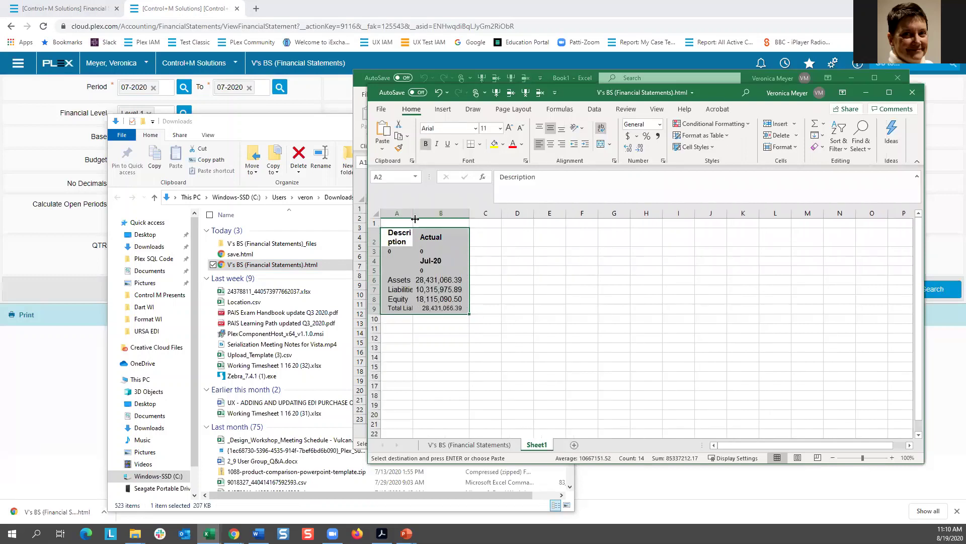
{"action": "double_click", "coordinate": [412, 213]}
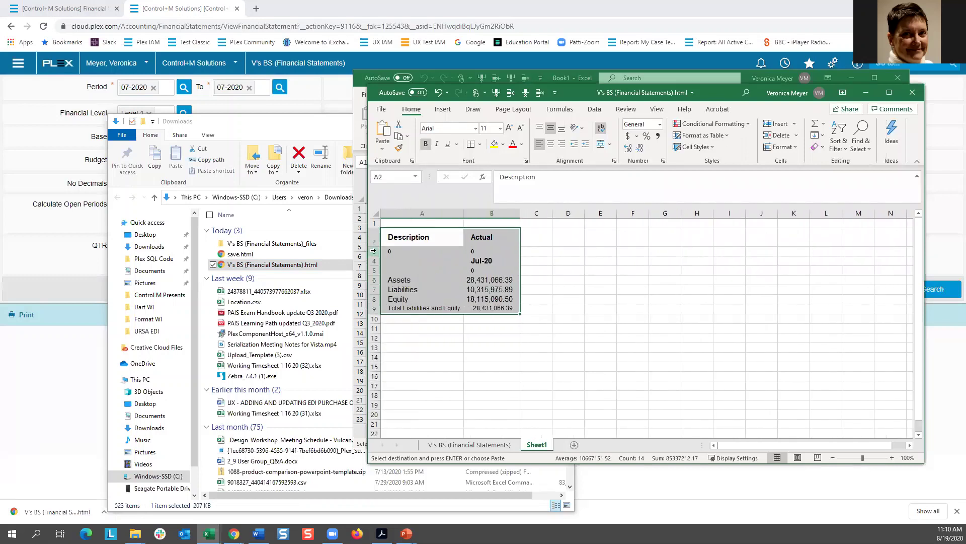
Step: Clear the stray zeros from A3:B3 and B5 in the pasted table
{"action": "left_click_drag", "start_coordinate": [411, 250], "coordinate": [471, 249]}
{"action": "key", "text": "Delete"}
{"action": "left_click", "coordinate": [476, 271]}
{"action": "key", "text": "Delete"}
{"action": "left_click", "coordinate": [593, 297]}
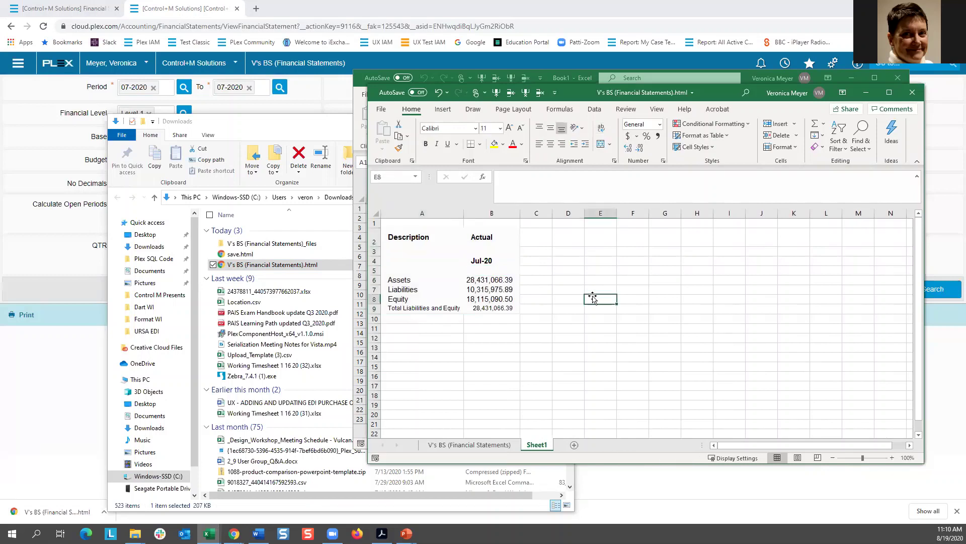
Step: Close the V's BS (Financial Statements).html workbook without saving its changes
{"action": "left_click", "coordinate": [912, 92]}
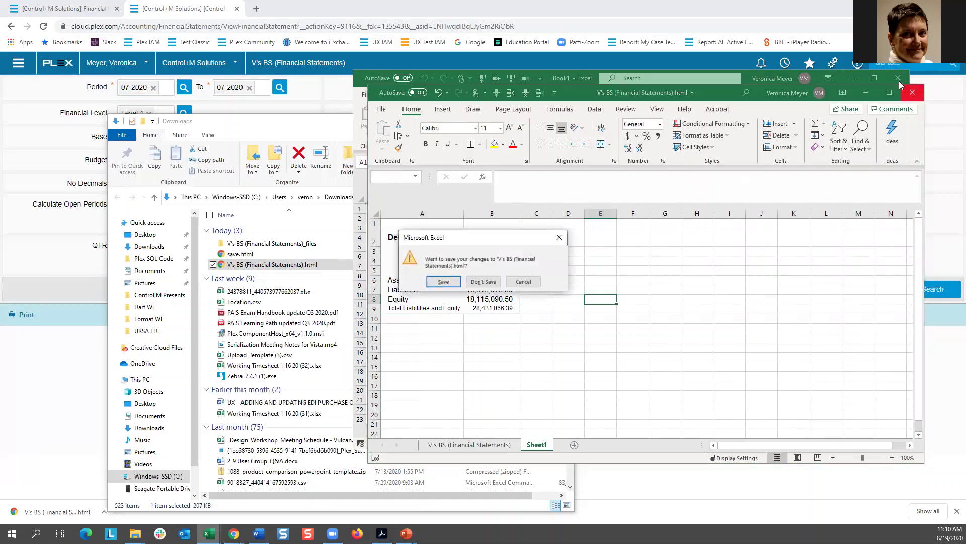
{"action": "left_click", "coordinate": [484, 281]}
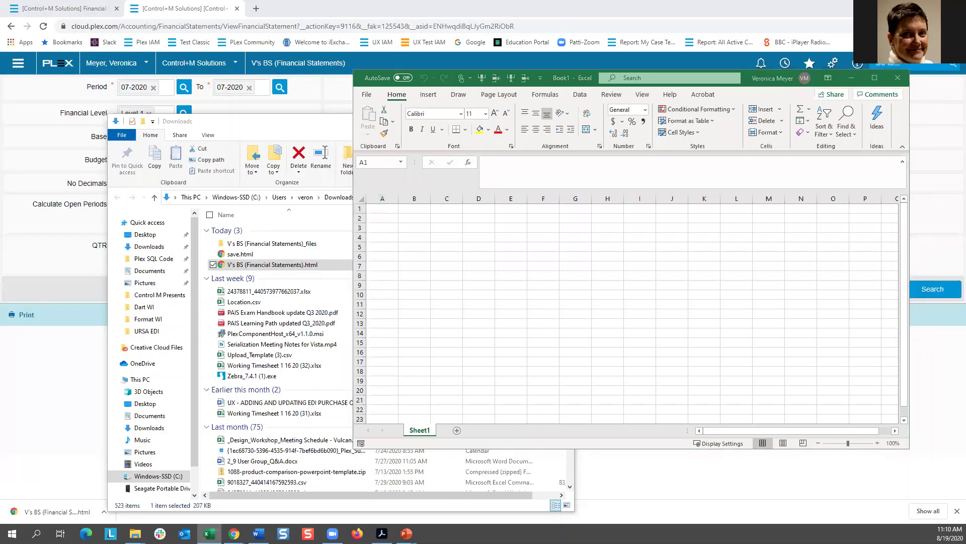
Step: Switch to the presentation slideshow and advance to the Screen Copies slide
{"action": "key", "text": "alt+Tab"}
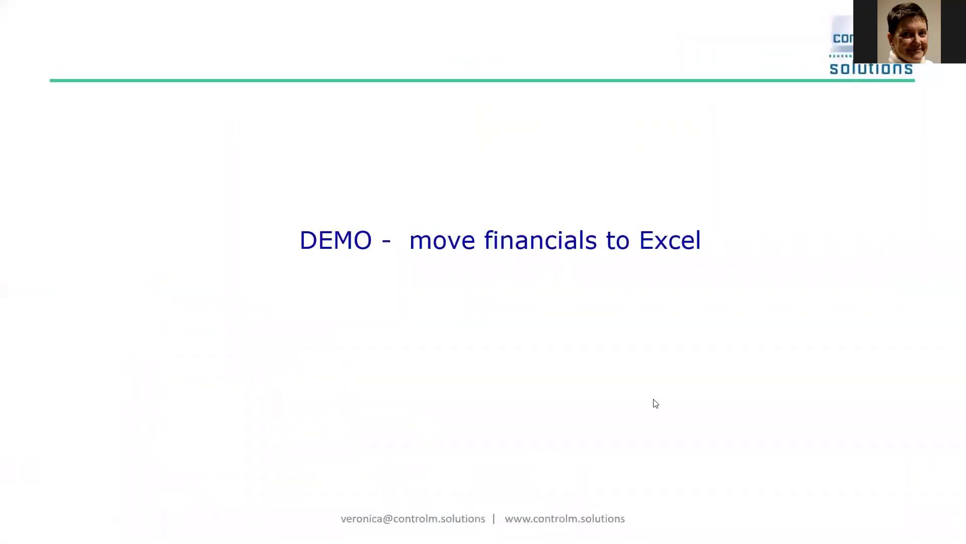
{"action": "left_click", "coordinate": [654, 398]}
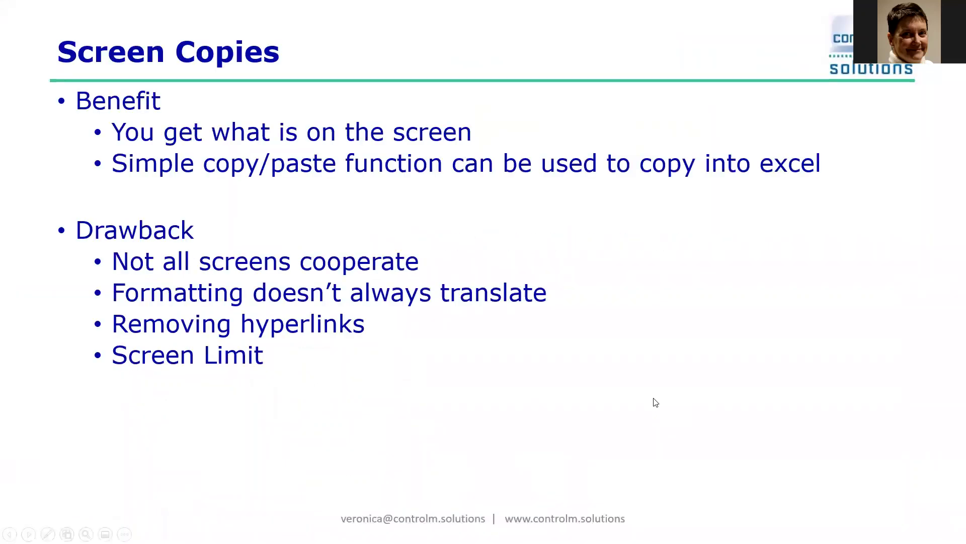
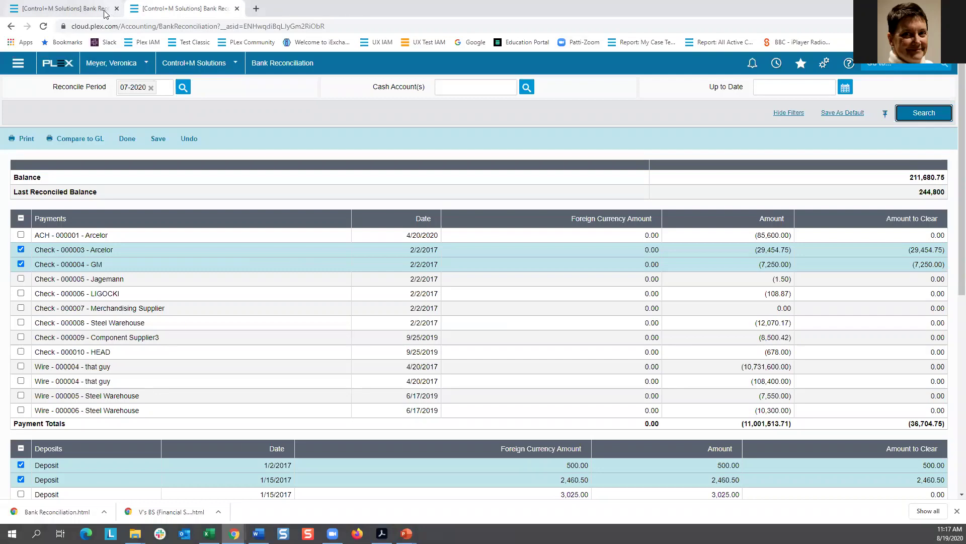
Step: In Plex Classic, open the Inventory Adjustment Report and run it with a From date of 7/1/2020
{"action": "mouse_move", "coordinate": [864, 68]}
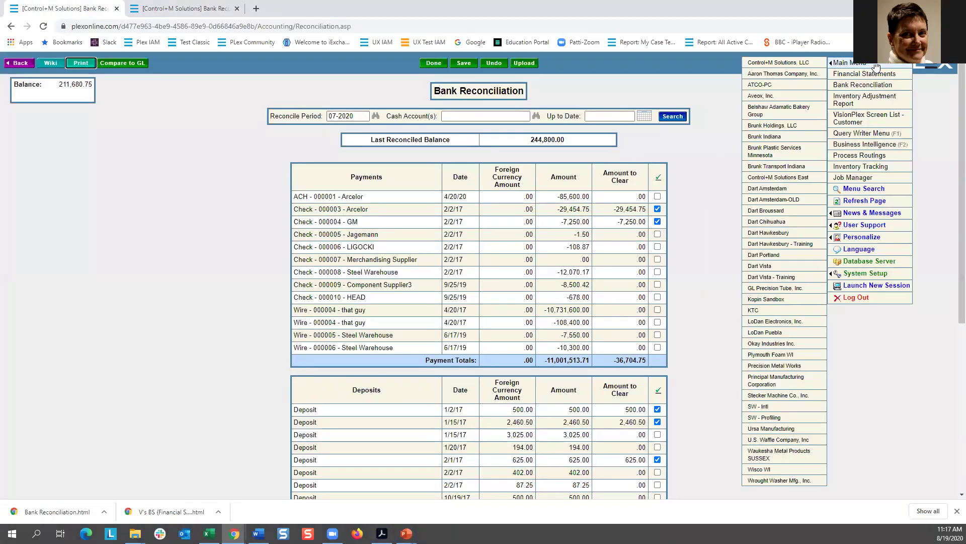
{"action": "left_click", "coordinate": [874, 102]}
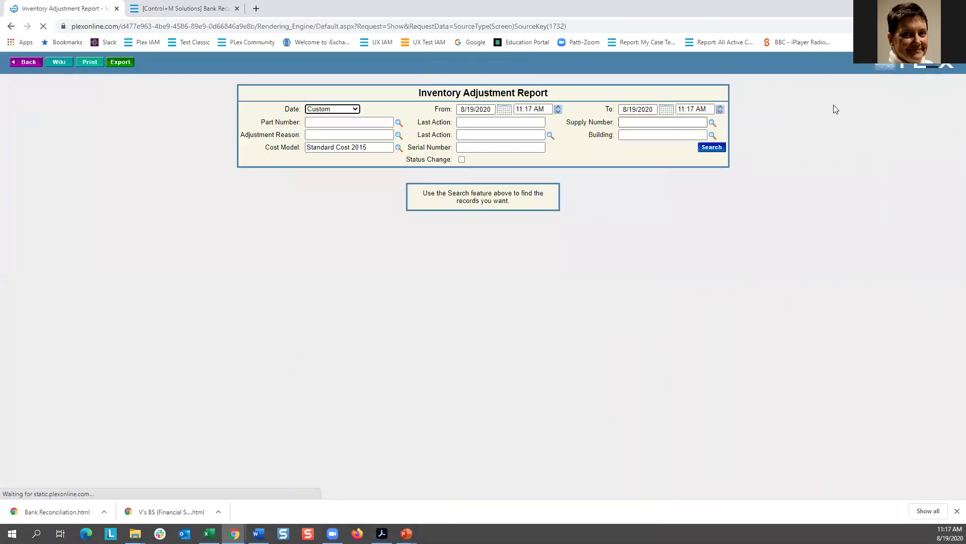
{"action": "left_click", "coordinate": [504, 109]}
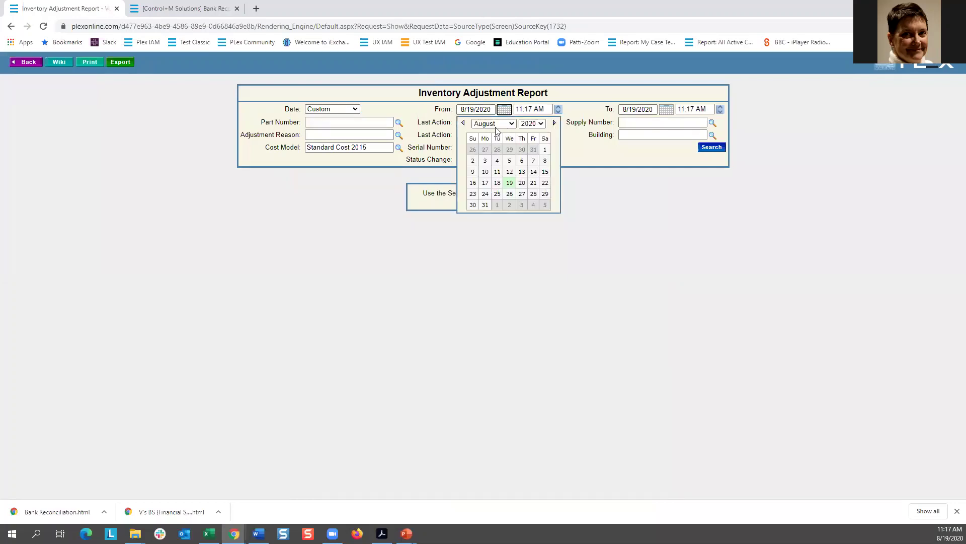
{"action": "left_click", "coordinate": [464, 122]}
{"action": "left_click", "coordinate": [509, 149]}
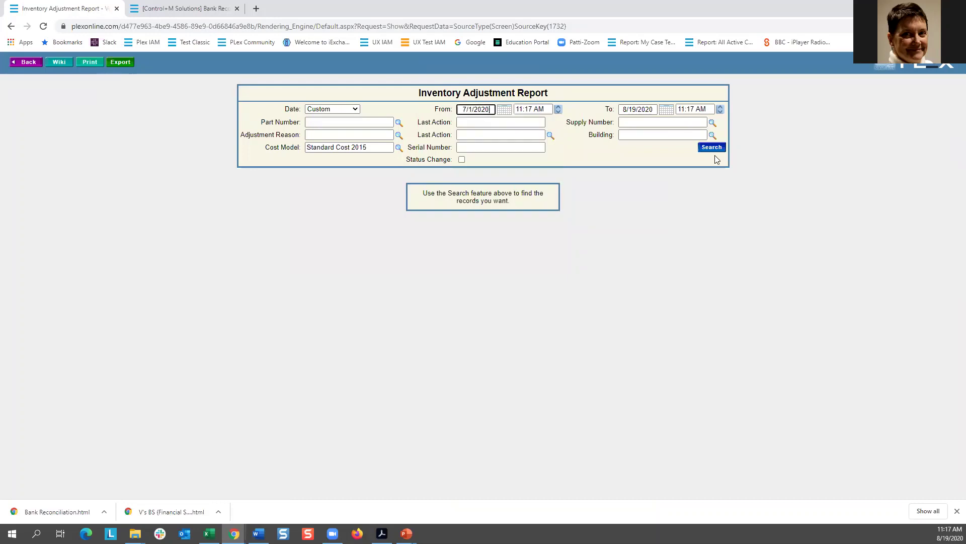
{"action": "left_click", "coordinate": [712, 147]}
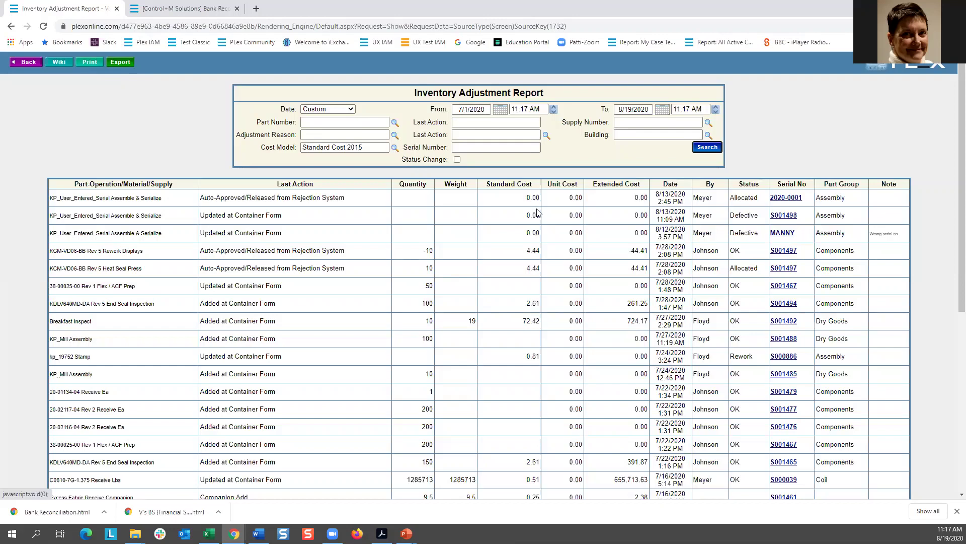
Step: Select the entire report page, inspect how the selection covers the main menu, and clear the selection
{"action": "key", "text": "ctrl+a"}
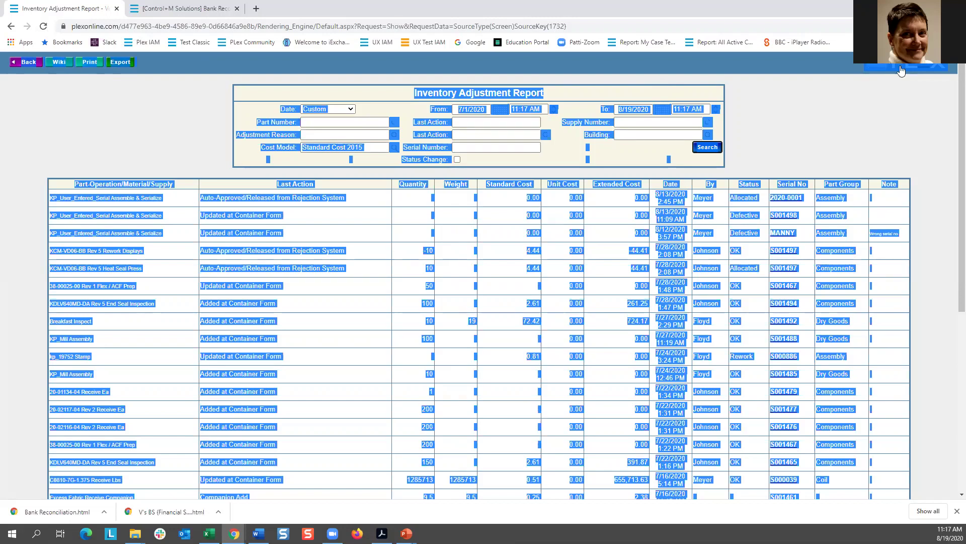
{"action": "mouse_move", "coordinate": [899, 67]}
{"action": "mouse_move", "coordinate": [862, 76]}
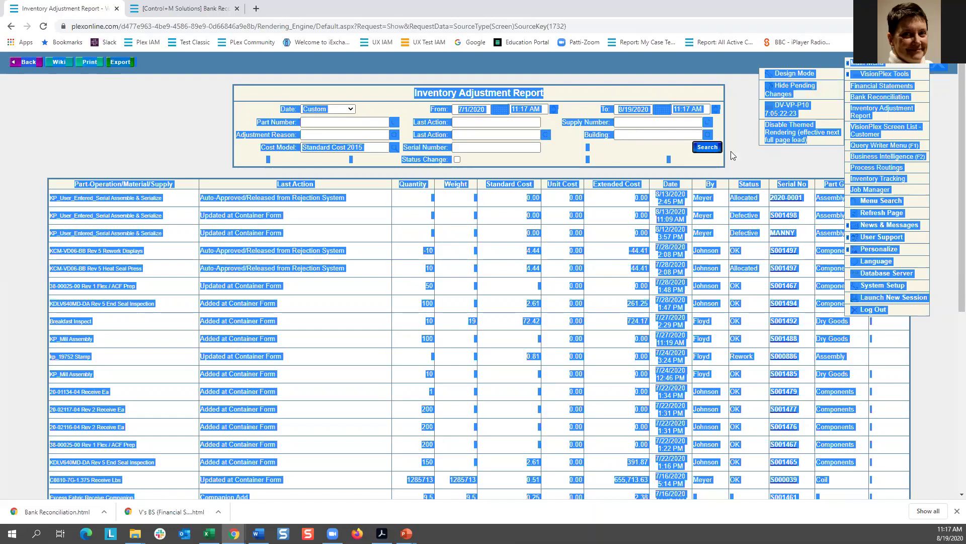
{"action": "left_click", "coordinate": [616, 198]}
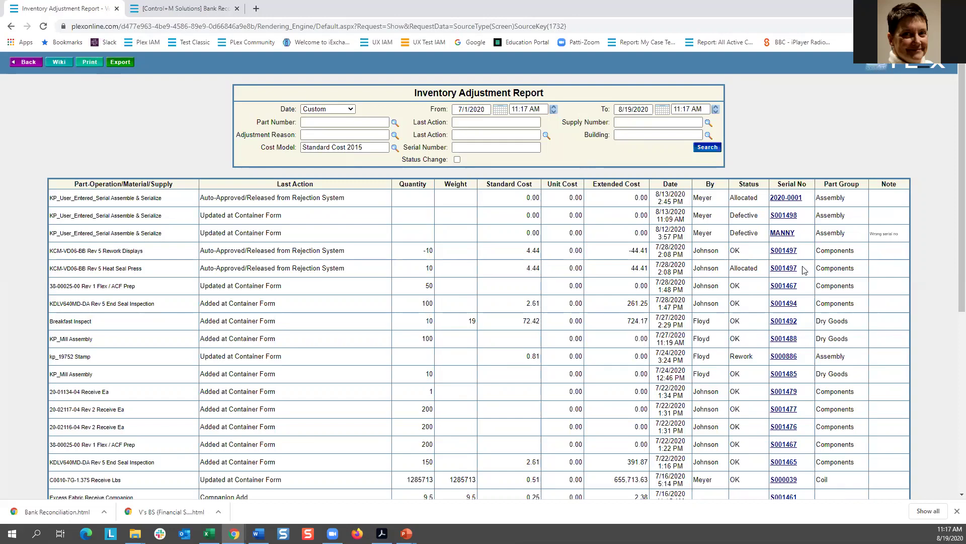
Step: Copy serial number S001497 from the report results into the Serial Number filter and clear the filter again
{"action": "left_click_drag", "start_coordinate": [801, 253], "coordinate": [769, 252]}
{"action": "key", "text": "ctrl+c"}
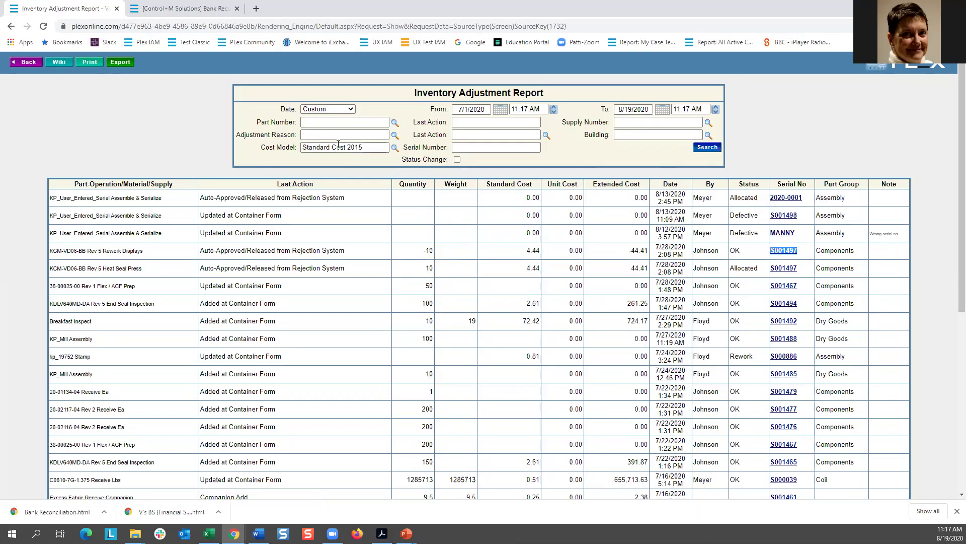
{"action": "left_click", "coordinate": [458, 147]}
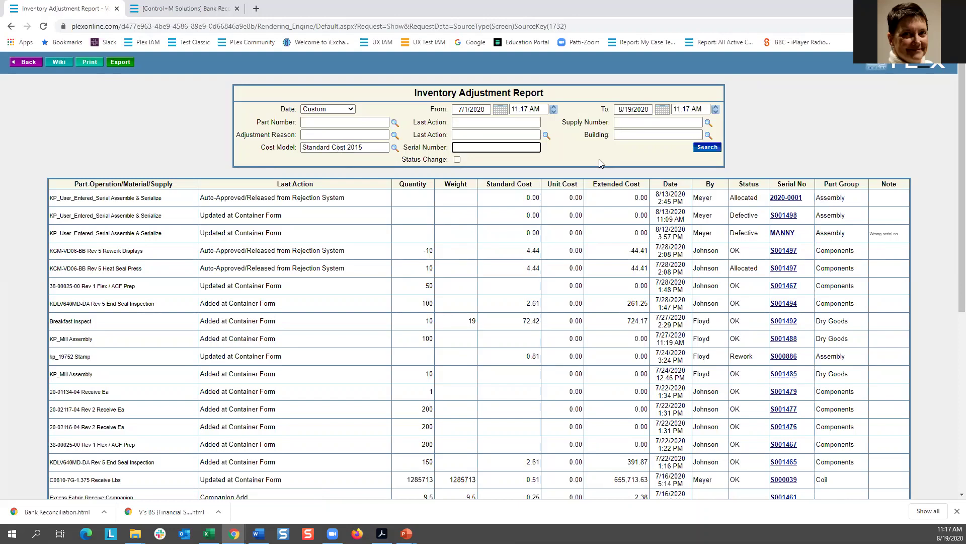
{"action": "key", "text": "ctrl+v"}
{"action": "key", "text": "ctrl+a"}
{"action": "key", "text": "BackSpace"}
Step: Copy serial number S001467 from the results into the second Last Action filter and remove its leading spaces
{"action": "left_click", "coordinate": [802, 284]}
{"action": "left_click_drag", "start_coordinate": [802, 286], "coordinate": [769, 290]}
{"action": "key", "text": "ctrl+c"}
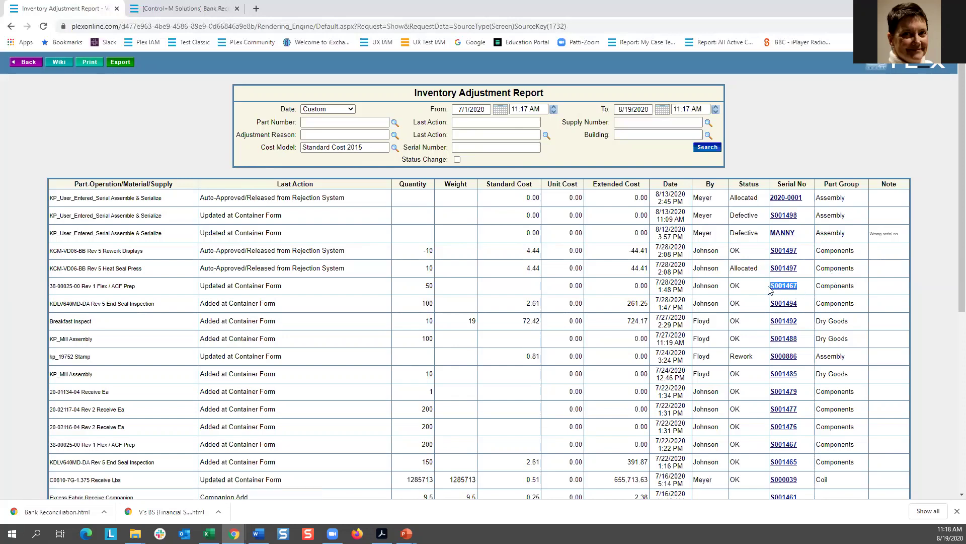
{"action": "left_click", "coordinate": [467, 133]}
{"action": "key", "text": "ctrl+v"}
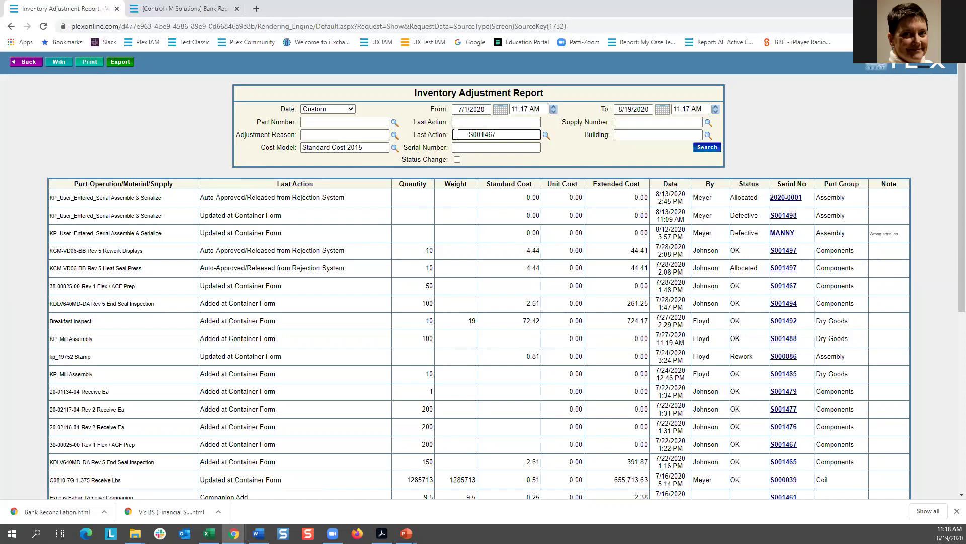
{"action": "left_click_drag", "start_coordinate": [470, 135], "coordinate": [393, 114]}
{"action": "key", "text": "BackSpace"}
{"action": "left_click_drag", "start_coordinate": [486, 135], "coordinate": [453, 135]}
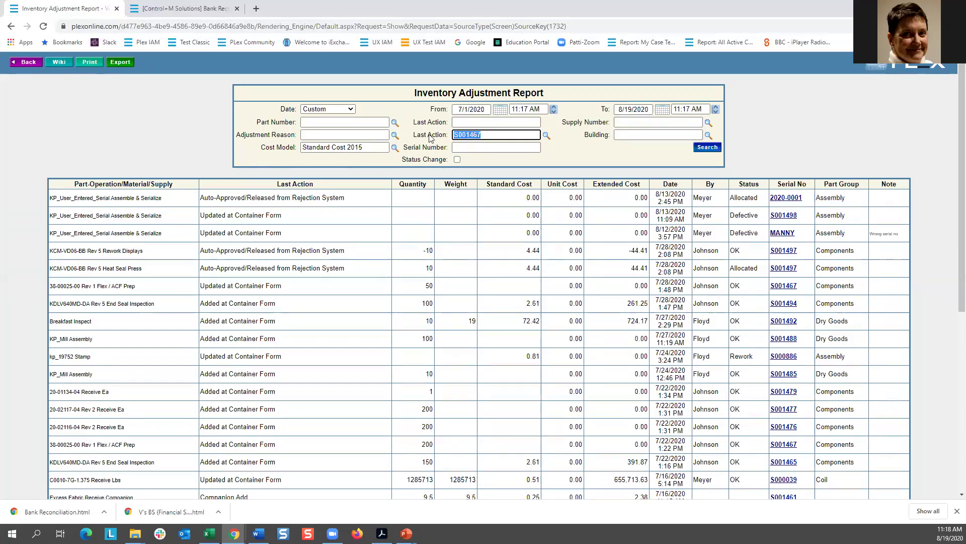
Step: Undo the removal of the leading spaces, copy the filter's full contents, and empty the second Last Action filter
{"action": "key", "text": "ctrl+z"}
{"action": "left_click_drag", "start_coordinate": [510, 131], "coordinate": [438, 140]}
{"action": "key", "text": "ctrl+c"}
{"action": "key", "text": "BackSpace"}
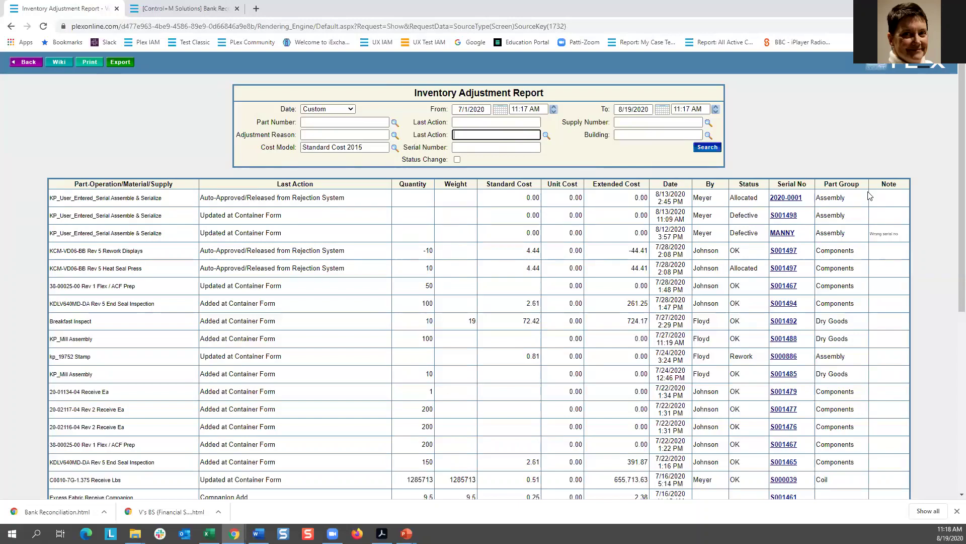
Step: Paste the copied serial number with its spaces into the first Last Action filter and clear it again
{"action": "left_click", "coordinate": [459, 123]}
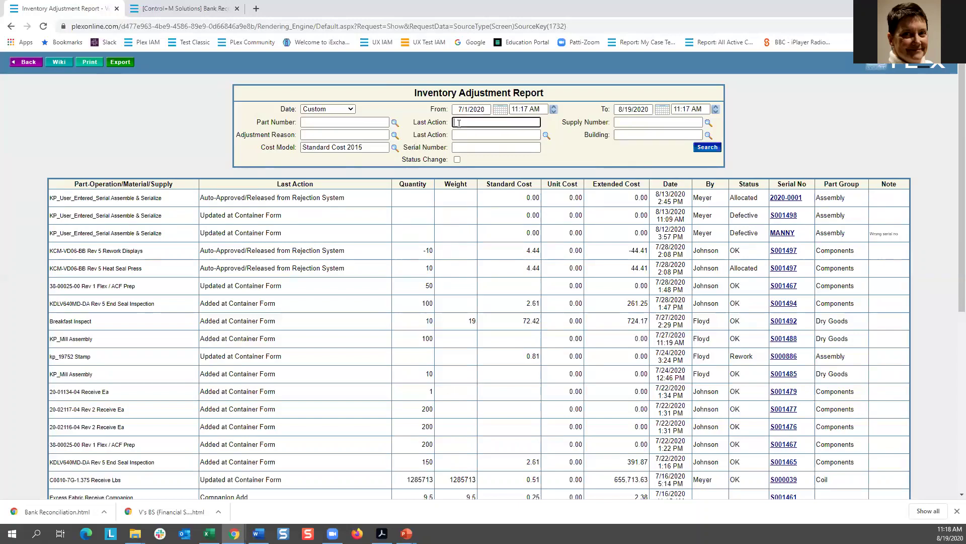
{"action": "key", "text": "ctrl+v"}
{"action": "left_click_drag", "start_coordinate": [515, 122], "coordinate": [412, 120]}
{"action": "key", "text": "BackSpace"}
Step: Find "Rework" on the report page, advance to the match in the Status column, and close the search
{"action": "key", "text": "ctrl+f"}
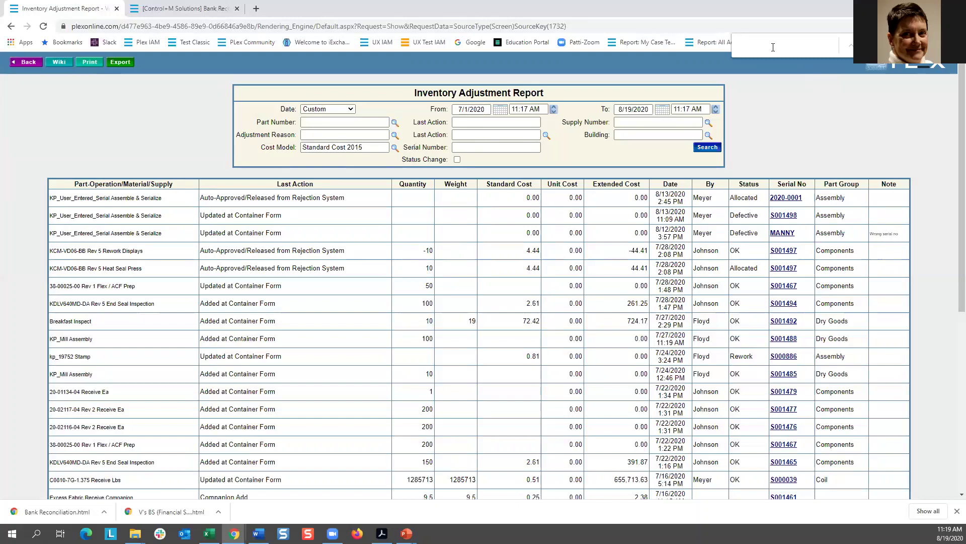
{"action": "type", "text": "Rework"}
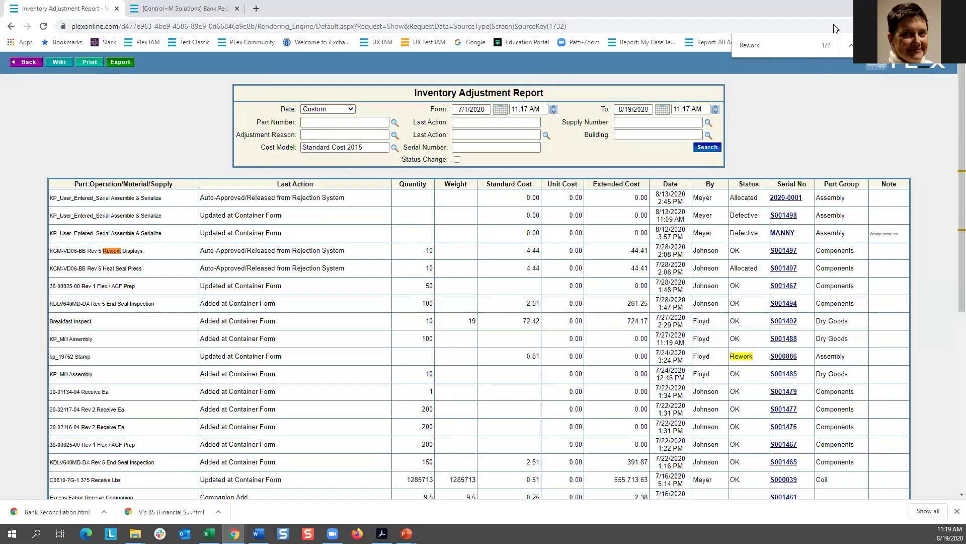
{"action": "key", "text": "Return"}
{"action": "key", "text": "Escape"}
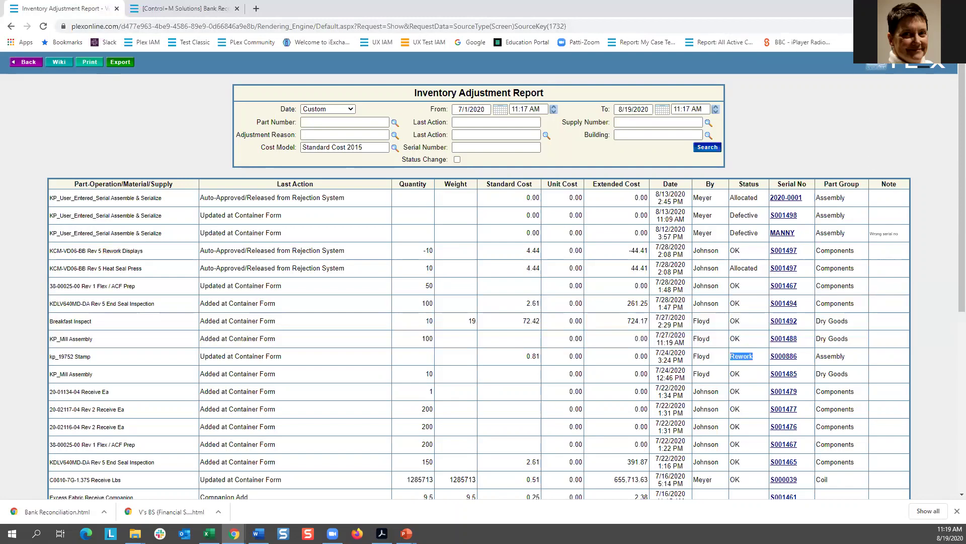
Step: Bring up saving for the report page and cancel it, and preview the report's printout on the HP Photosmart 7510 without printing
{"action": "key", "text": "ctrl+s"}
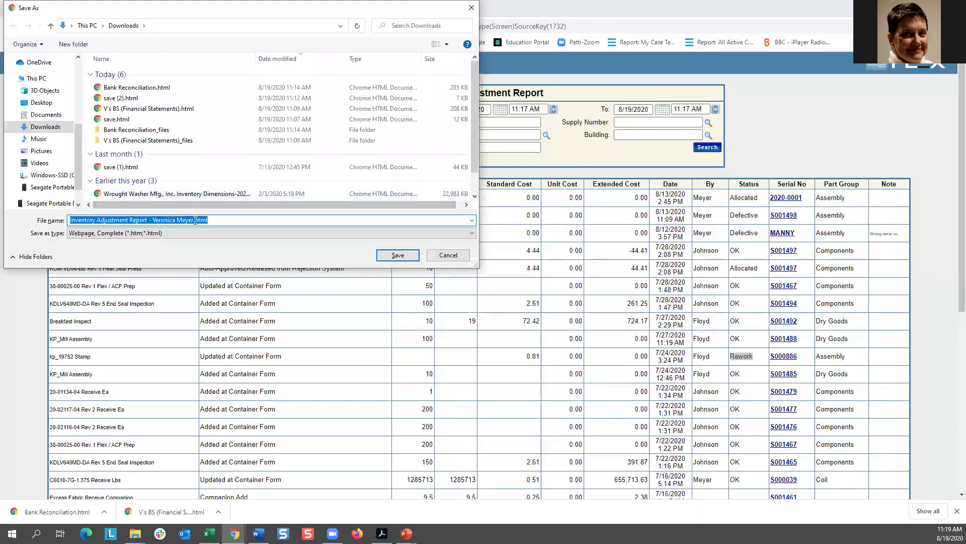
{"action": "left_click", "coordinate": [448, 255]}
{"action": "key", "text": "ctrl+p"}
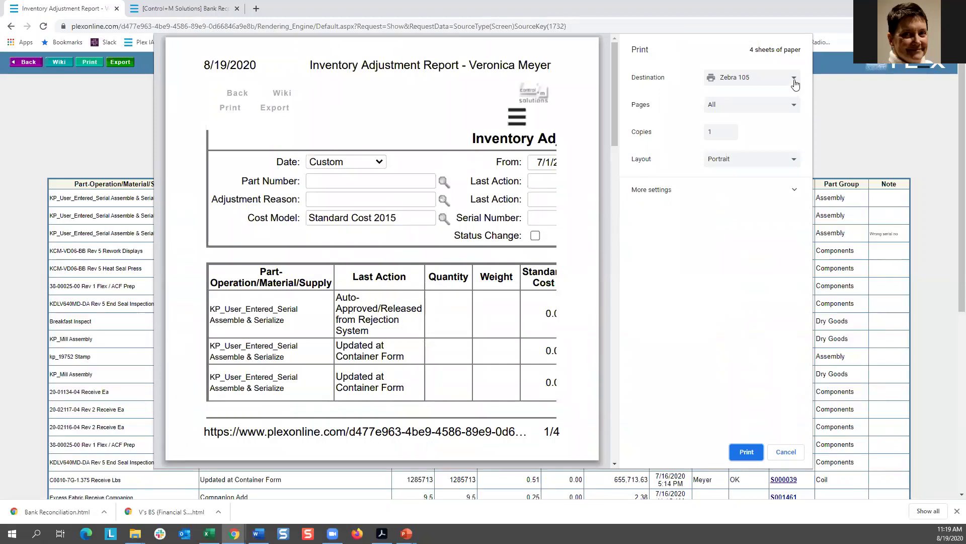
{"action": "left_click", "coordinate": [795, 81]}
{"action": "left_click", "coordinate": [770, 112]}
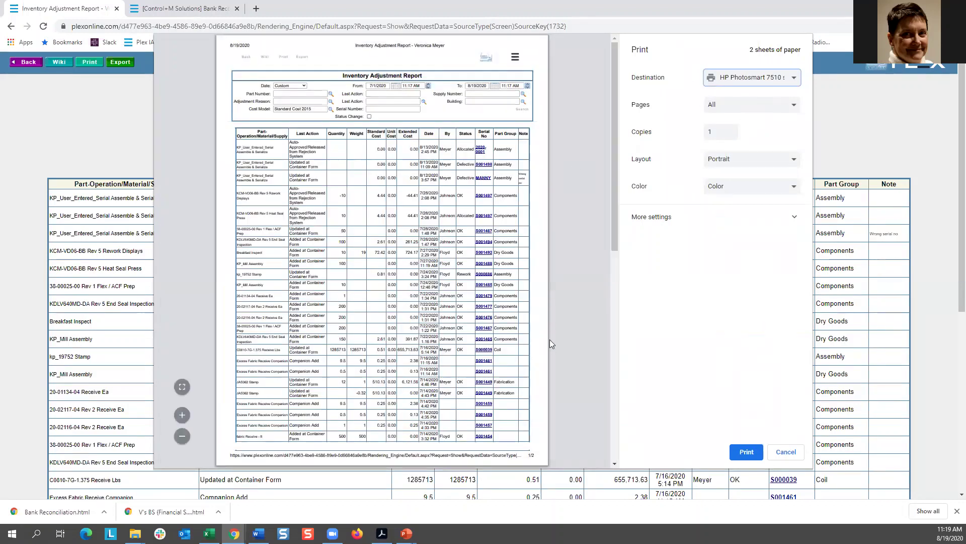
{"action": "scroll", "coordinate": [550, 340], "scroll_direction": "down", "scroll_amount": 7}
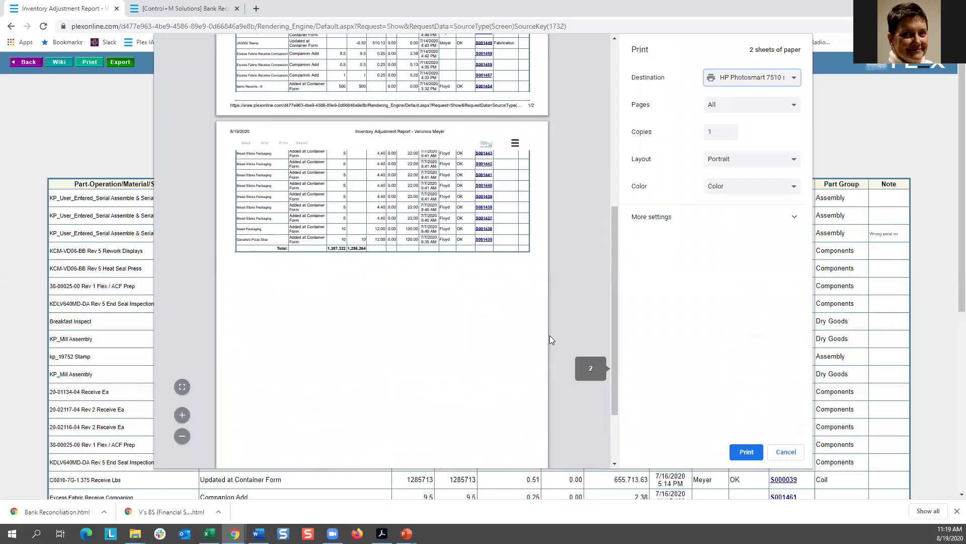
{"action": "scroll", "coordinate": [549, 337], "scroll_direction": "up", "scroll_amount": 8}
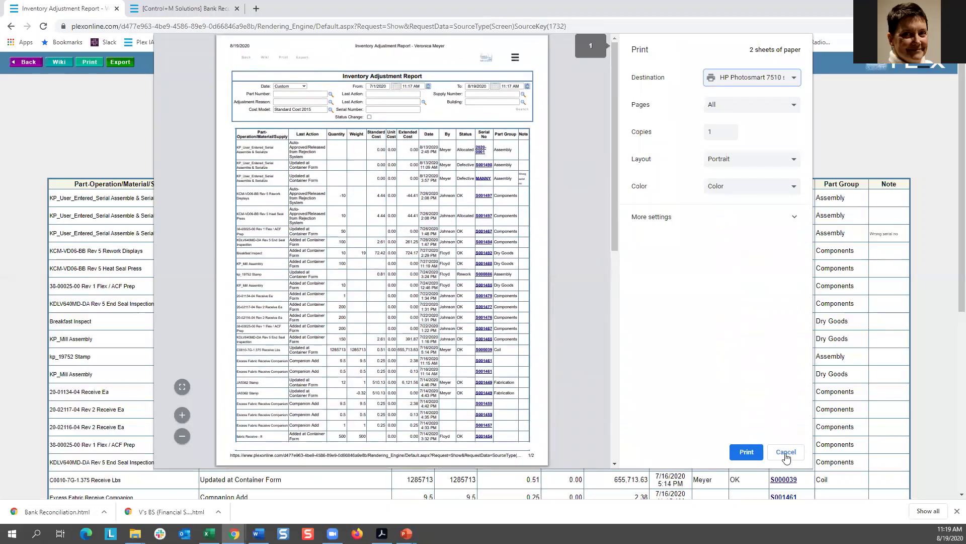
{"action": "left_click", "coordinate": [786, 456]}
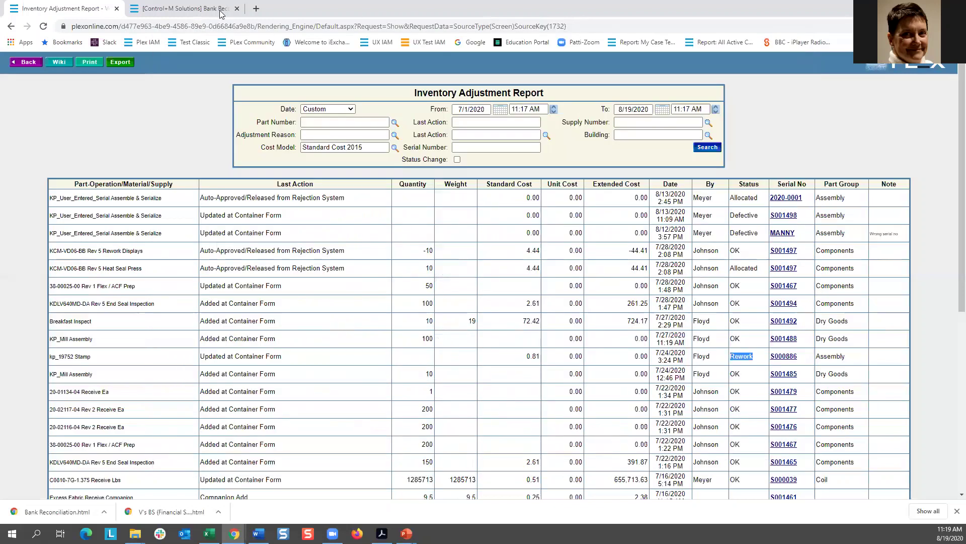
Step: Switch to the Plex UX browser tab and open the Inventory Adjustments screen from the favorites
{"action": "left_click", "coordinate": [221, 10]}
{"action": "left_click", "coordinate": [800, 63]}
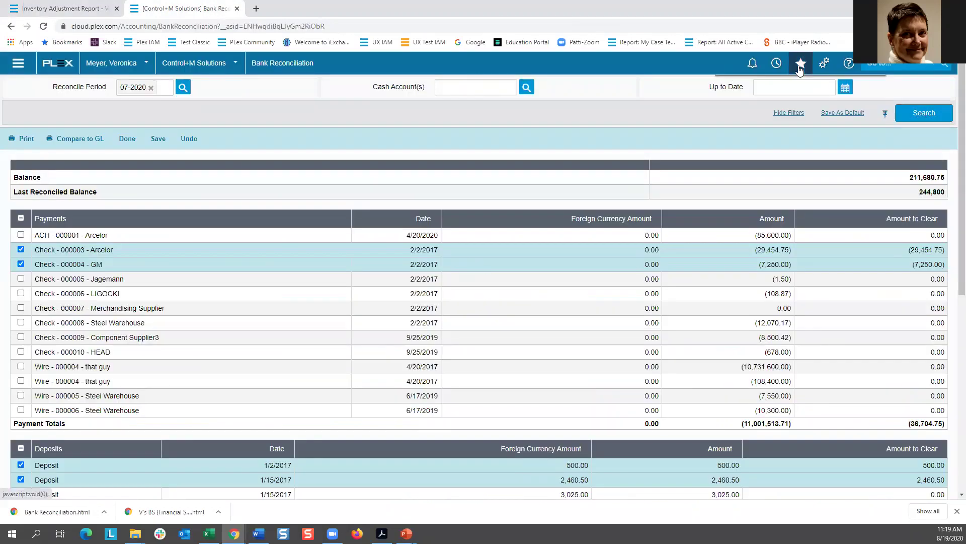
{"action": "left_click", "coordinate": [769, 197]}
{"action": "left_click", "coordinate": [775, 237]}
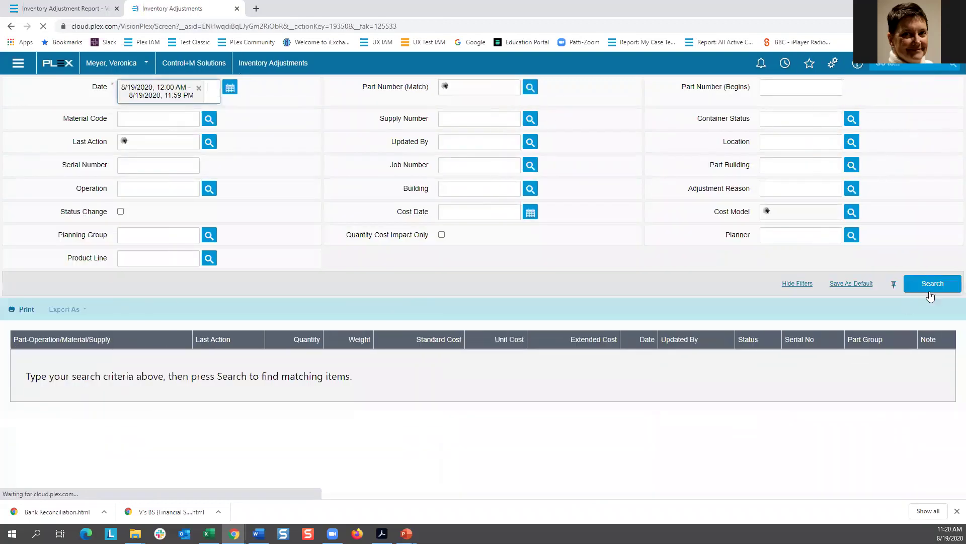
Step: Search the inventory adjustments with only one Standard Cost 2015 cost model, removing the duplicate entry, and dismiss the error banner
{"action": "left_click", "coordinate": [932, 300]}
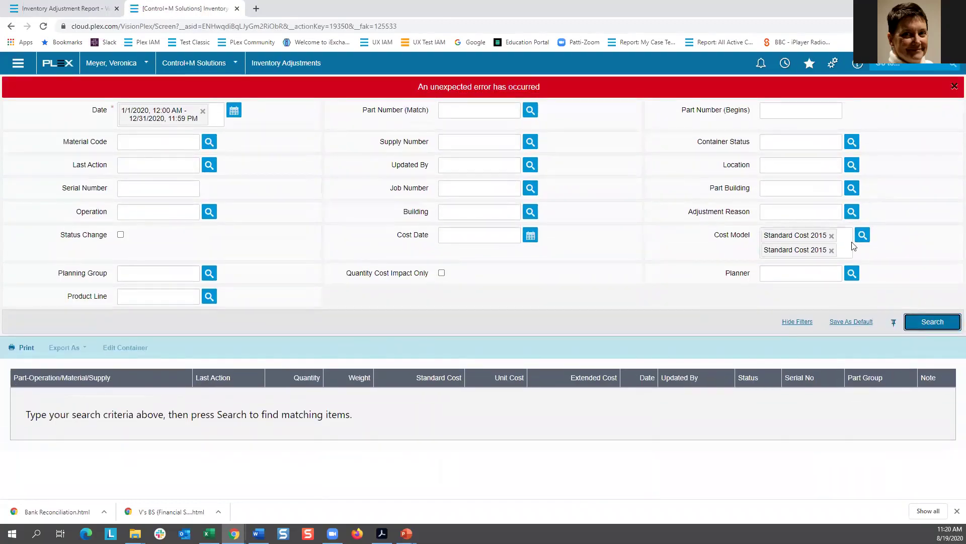
{"action": "left_click", "coordinate": [832, 252]}
{"action": "left_click", "coordinate": [926, 306]}
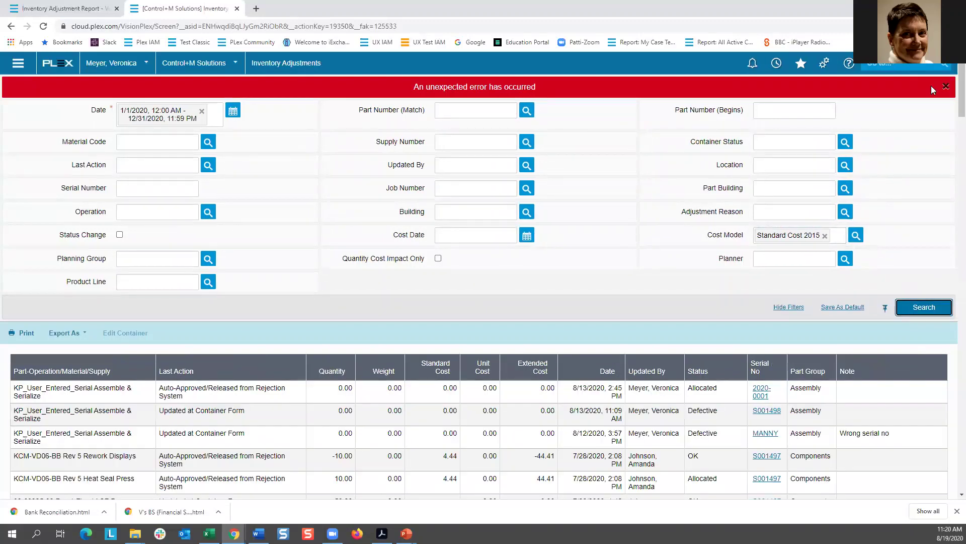
{"action": "left_click", "coordinate": [945, 87]}
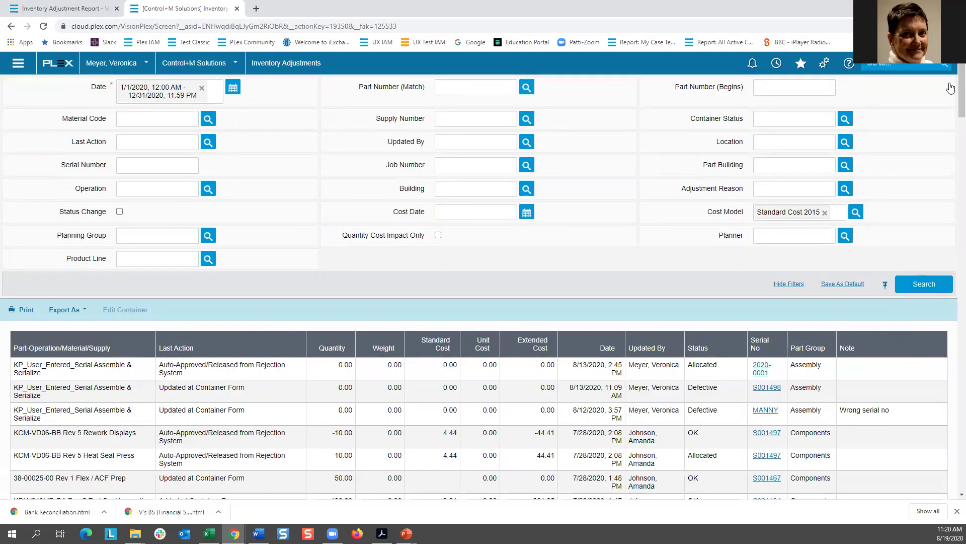
Step: Search the inventory adjustments grid for "rework"
{"action": "key", "text": "ctrl+f"}
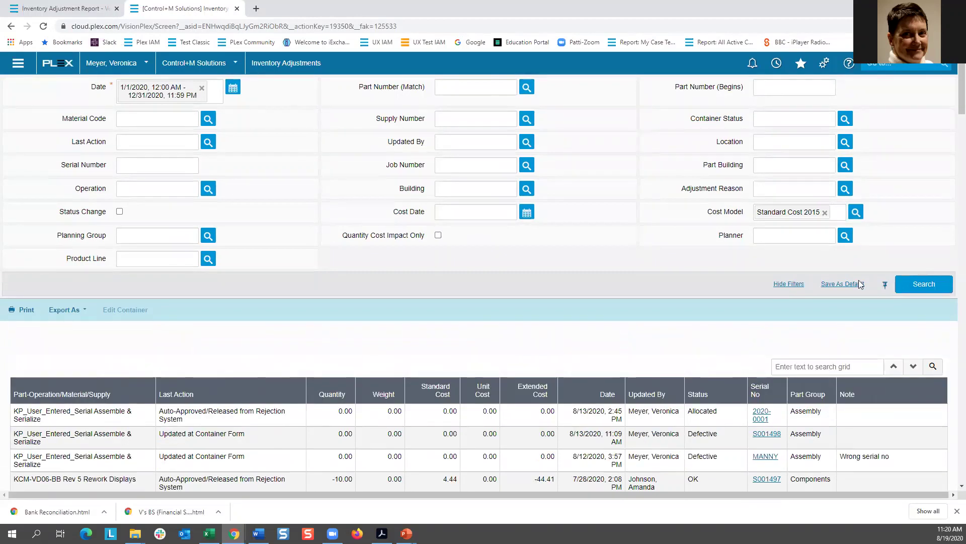
{"action": "type", "text": "rework"}
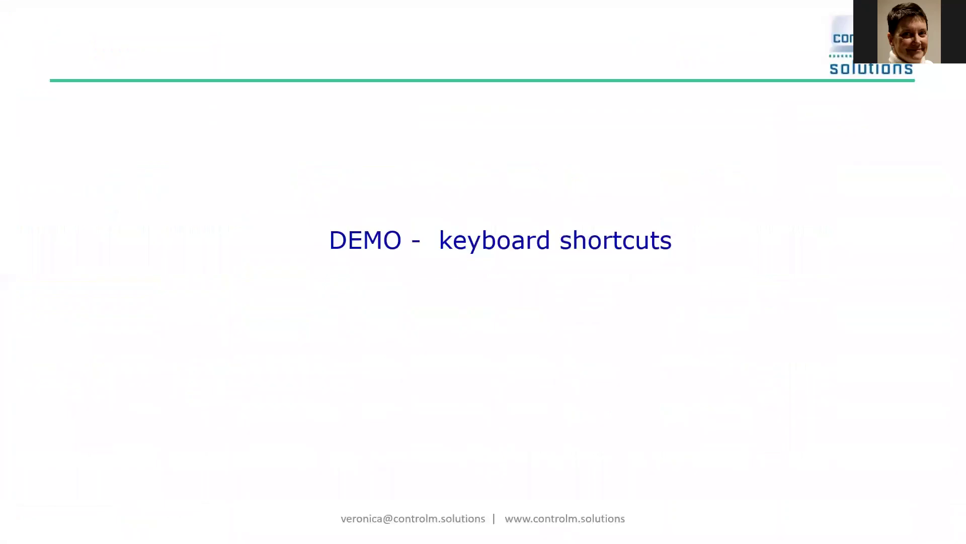
{"action": "left_click", "coordinate": [642, 315]}
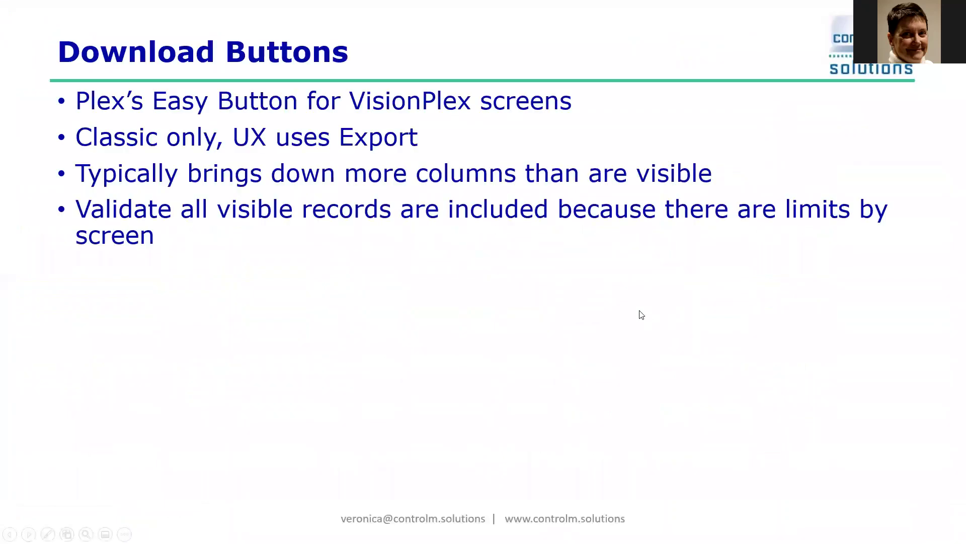
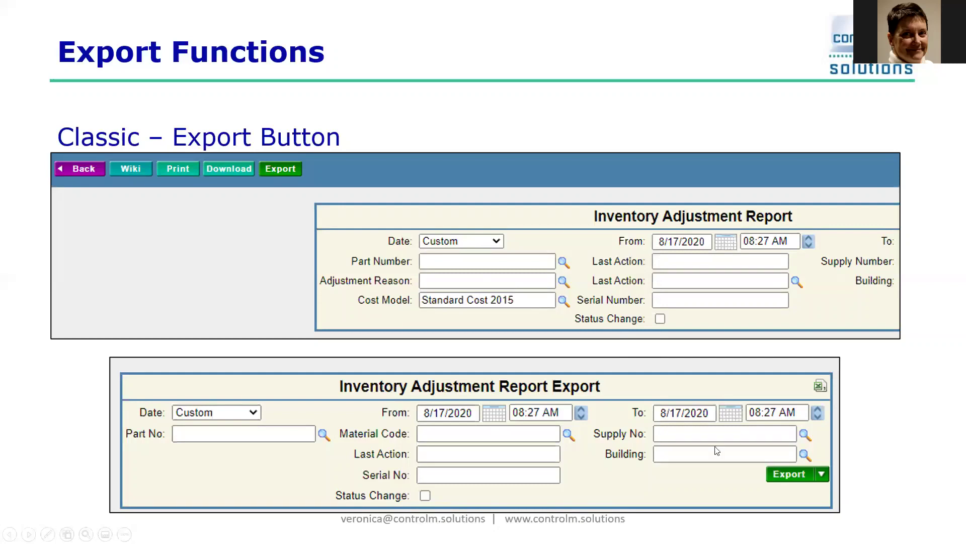
{"action": "left_click", "coordinate": [262, 295]}
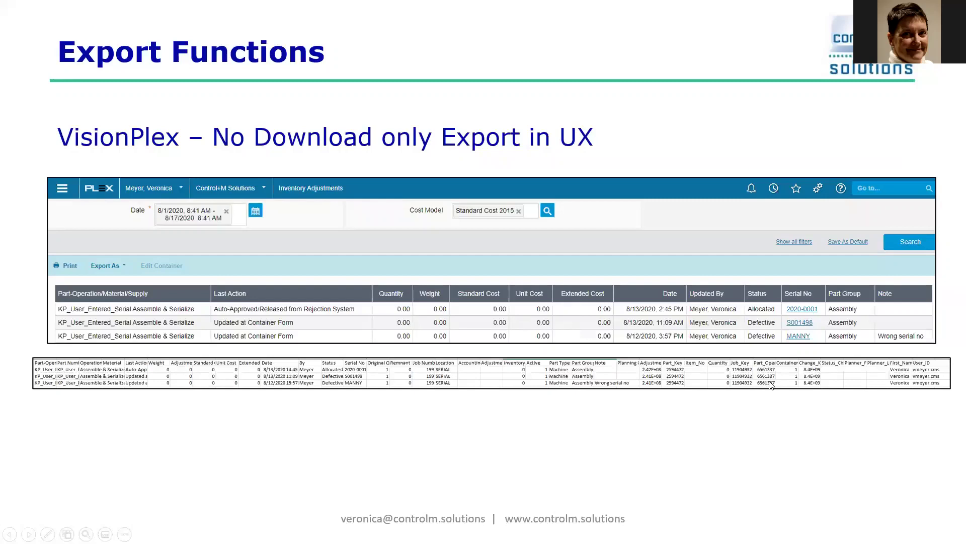
{"action": "left_click", "coordinate": [558, 425]}
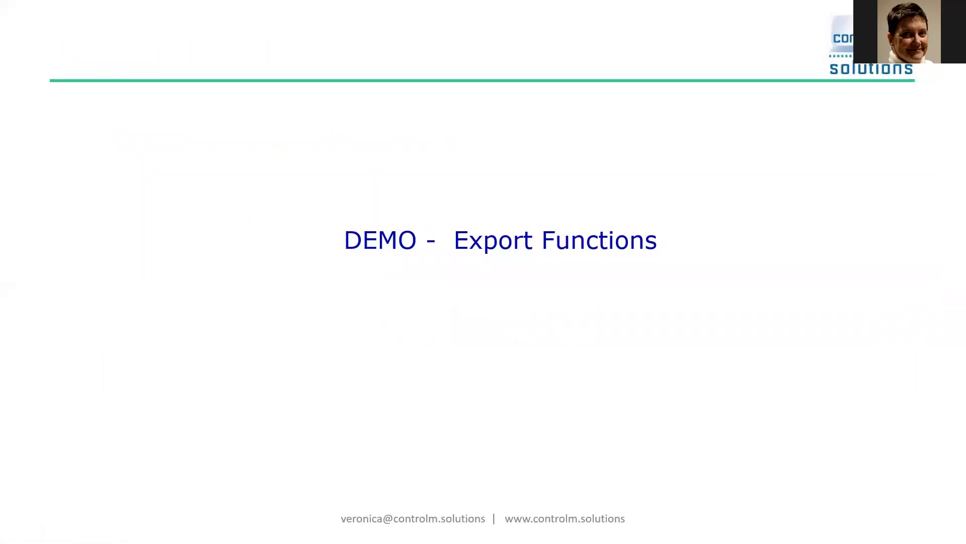
Step: Switch to the browser, open the Inventory Adjustment Report's export screen and generate a new template from it
{"action": "key", "text": "alt+Tab"}
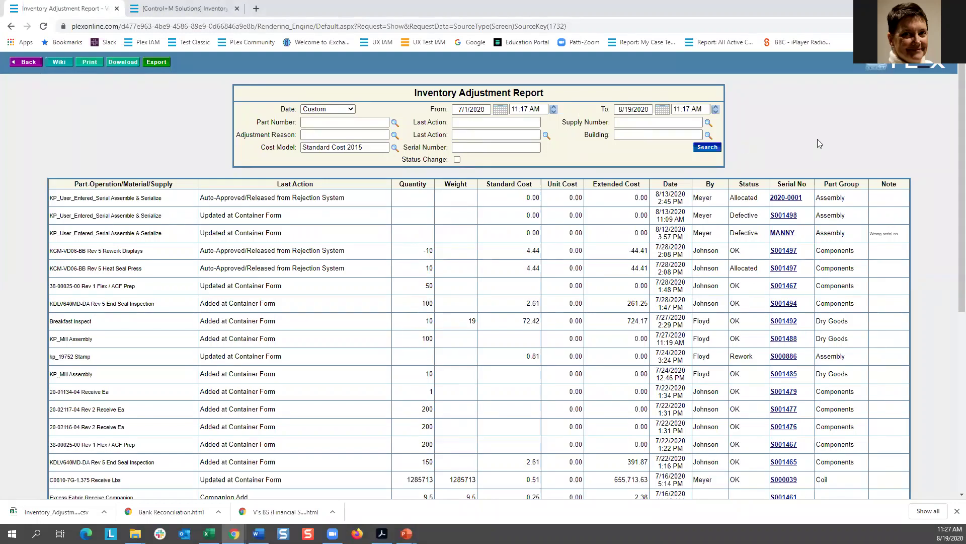
{"action": "left_click", "coordinate": [157, 63]}
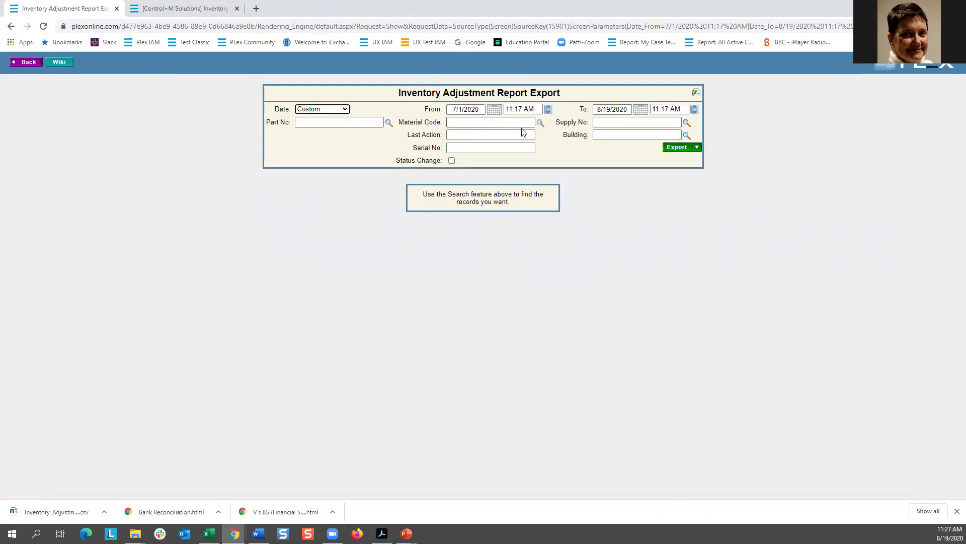
{"action": "left_click", "coordinate": [697, 148]}
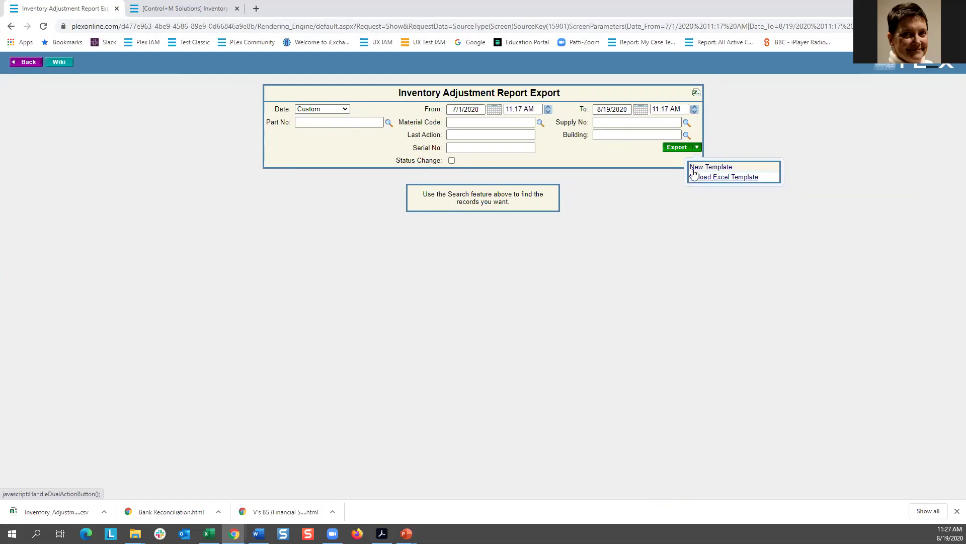
{"action": "left_click", "coordinate": [724, 170]}
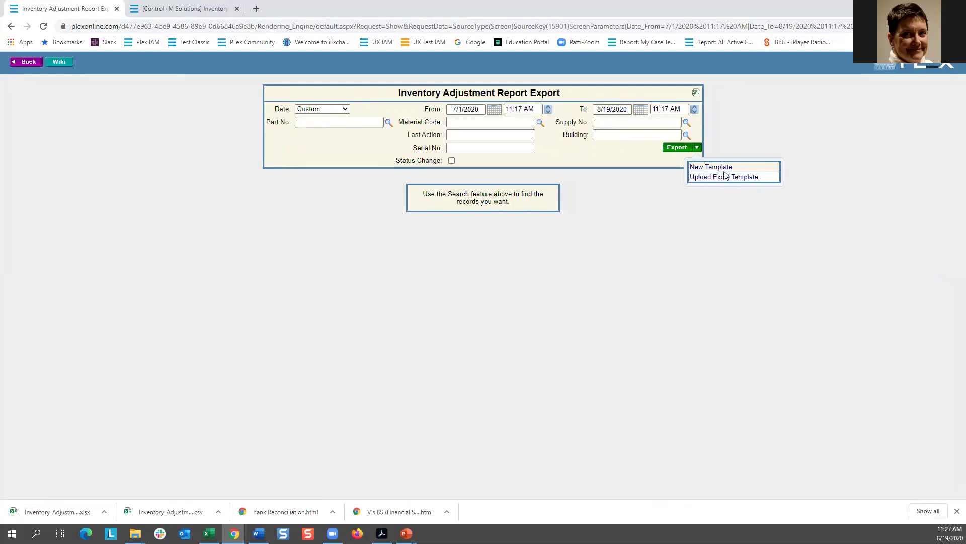
Step: Open the downloaded inventory adjustment workbook in Excel, fit the Date column to its contents, and close both open workbooks
{"action": "left_click", "coordinate": [53, 512]}
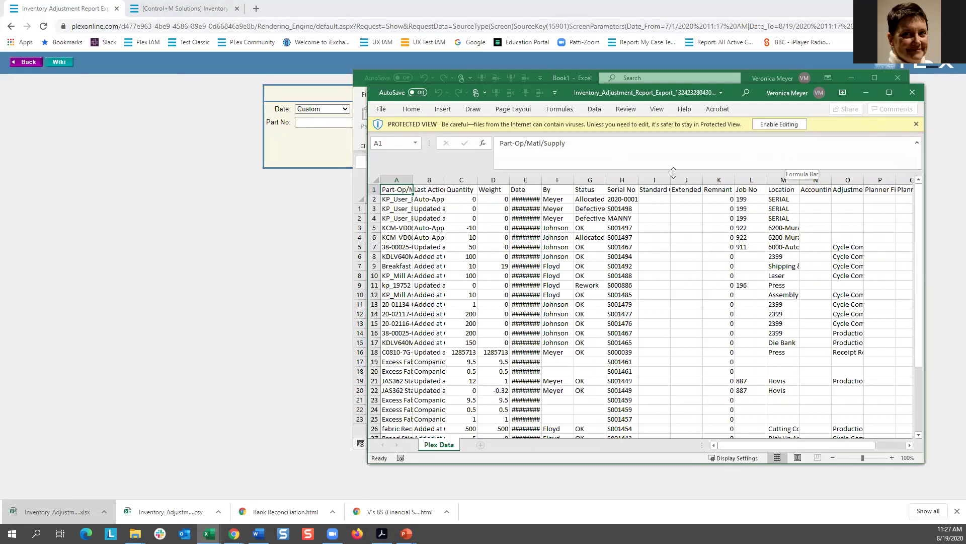
{"action": "double_click", "coordinate": [543, 176]}
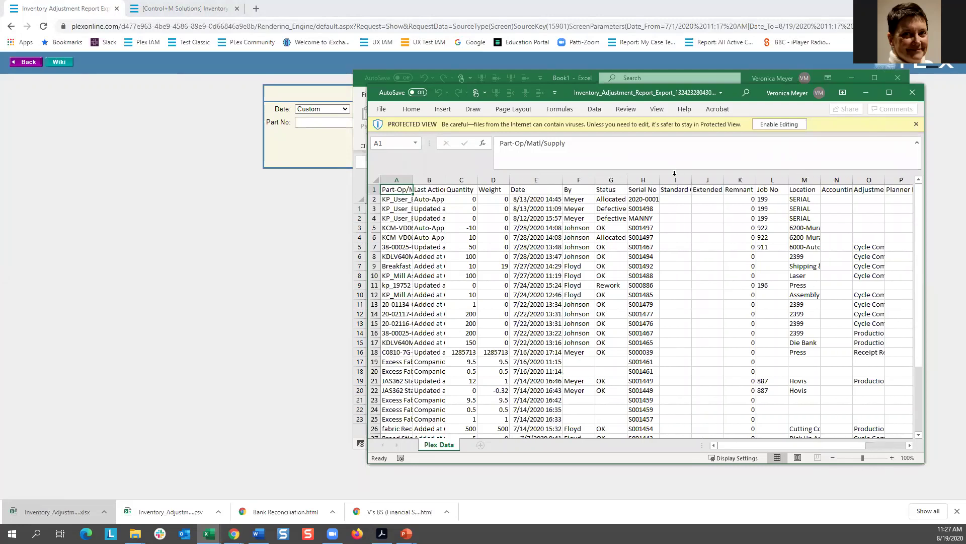
{"action": "left_click", "coordinate": [913, 93]}
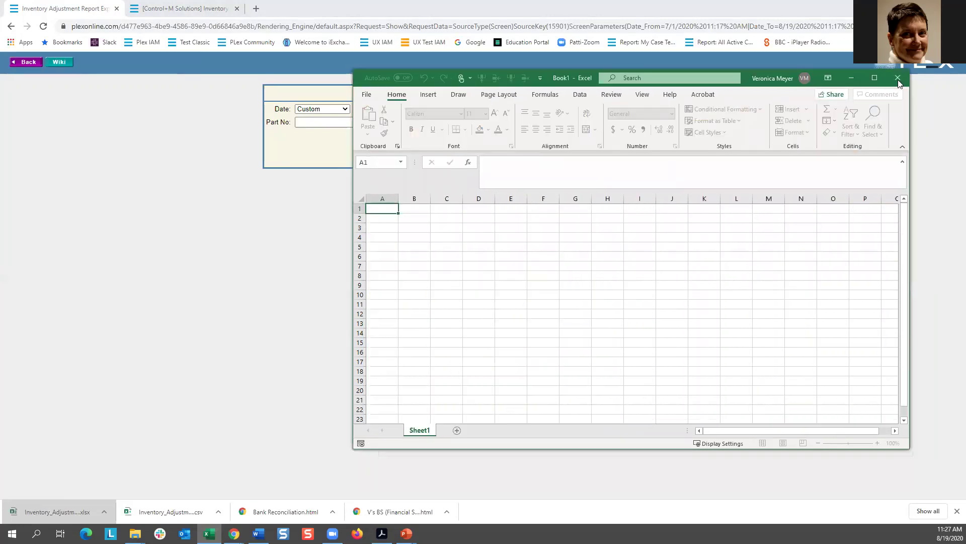
{"action": "left_click", "coordinate": [898, 79]}
Step: Open the VisionPlex Screen List, search for screens matching "%export" and look through the matching export screens
{"action": "mouse_move", "coordinate": [880, 67]}
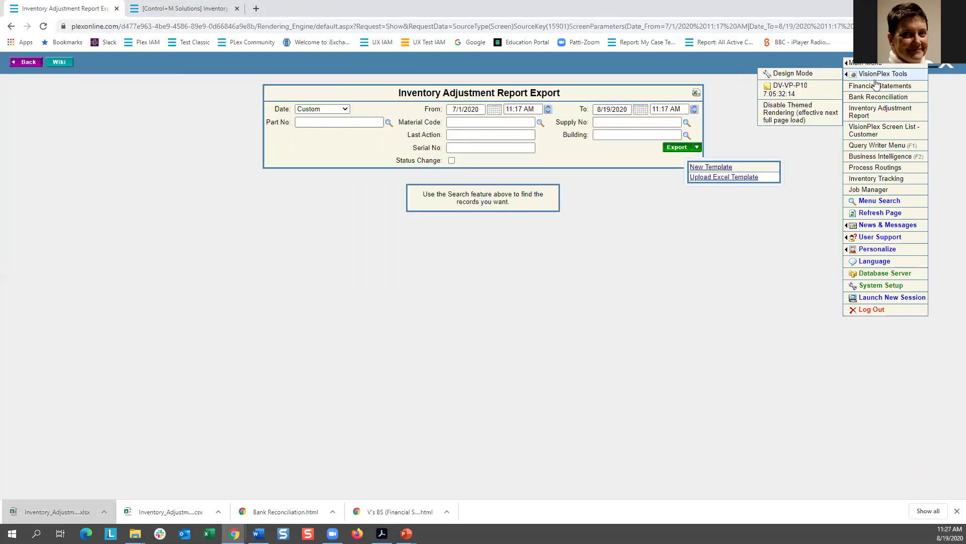
{"action": "left_click", "coordinate": [870, 130]}
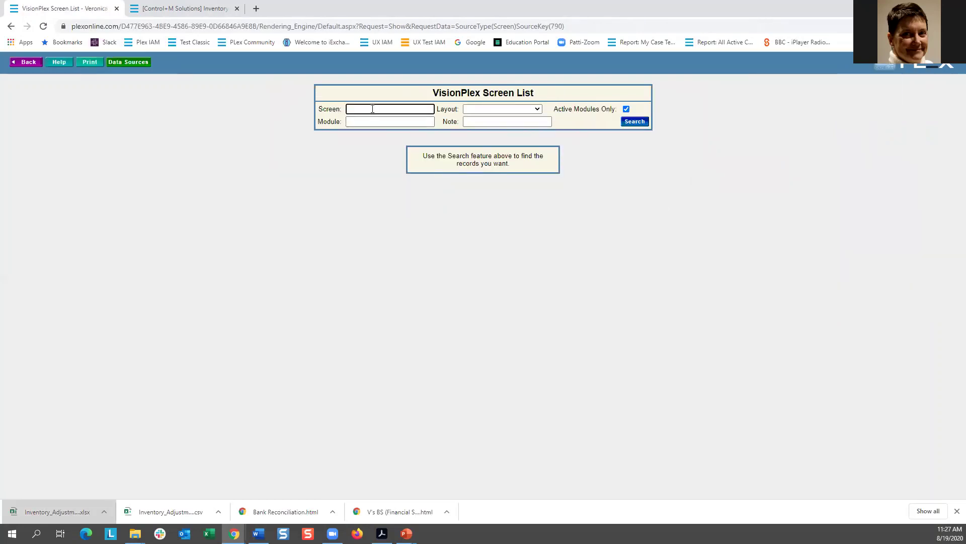
{"action": "left_click", "coordinate": [373, 108]}
{"action": "type", "text": "%"}
{"action": "left_click", "coordinate": [636, 122]}
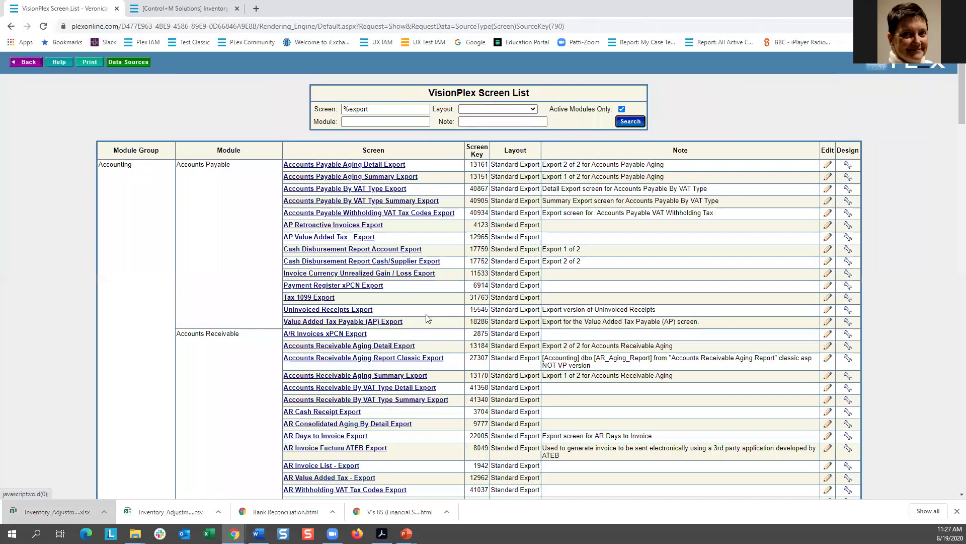
{"action": "scroll", "coordinate": [428, 322], "scroll_direction": "down", "scroll_amount": 3}
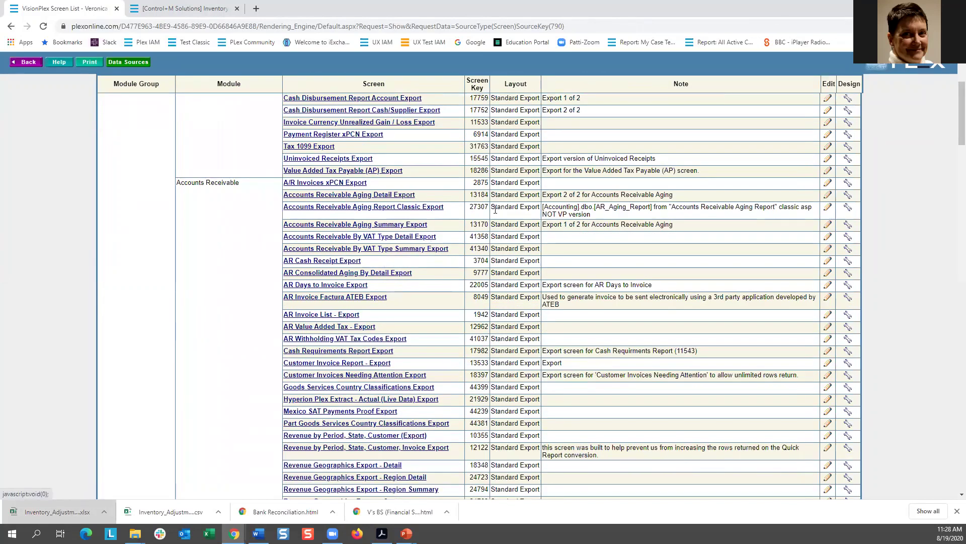
{"action": "scroll", "coordinate": [509, 381], "scroll_direction": "down", "scroll_amount": 3}
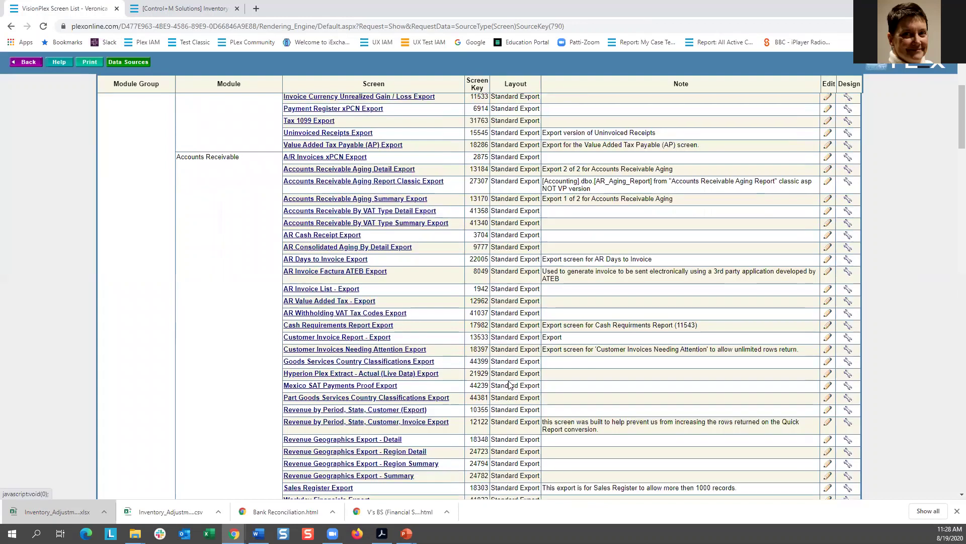
{"action": "scroll", "coordinate": [510, 382], "scroll_direction": "down", "scroll_amount": 1}
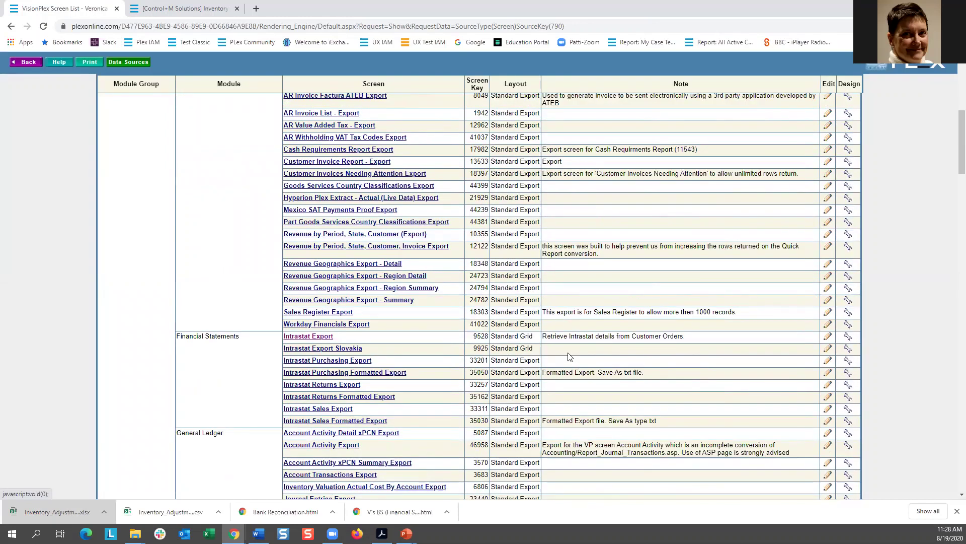
Step: Clear the screen name filter, search the list by the Standard Export layout instead, and look through the results
{"action": "scroll", "coordinate": [613, 354], "scroll_direction": "up", "scroll_amount": 7}
{"action": "left_click_drag", "start_coordinate": [375, 109], "coordinate": [310, 110]}
{"action": "key", "text": "BackSpace"}
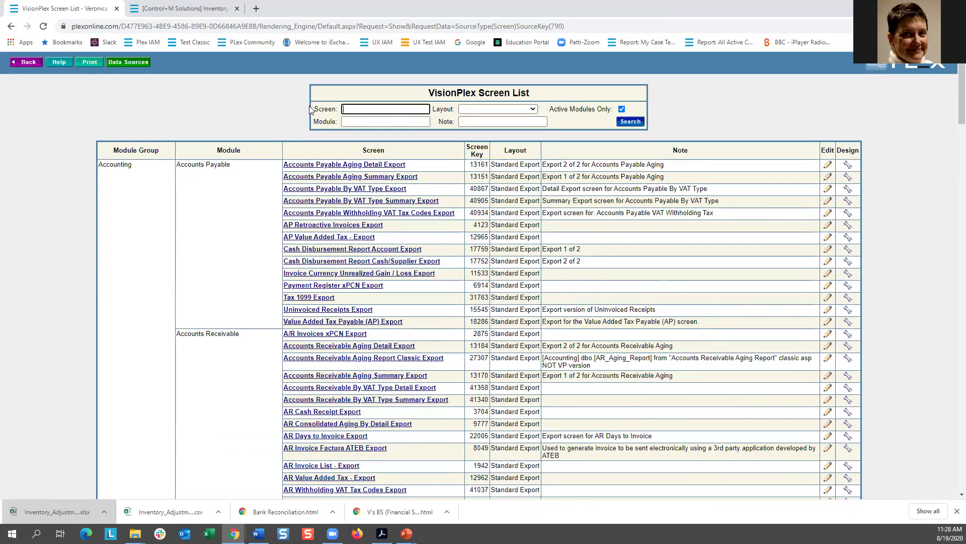
{"action": "left_click", "coordinate": [535, 110]}
{"action": "left_click", "coordinate": [528, 201]}
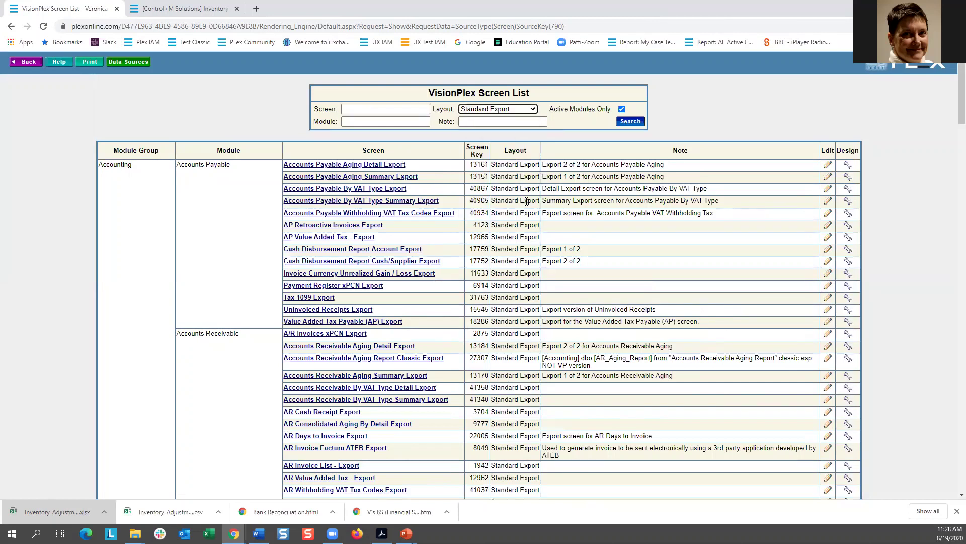
{"action": "left_click", "coordinate": [639, 123]}
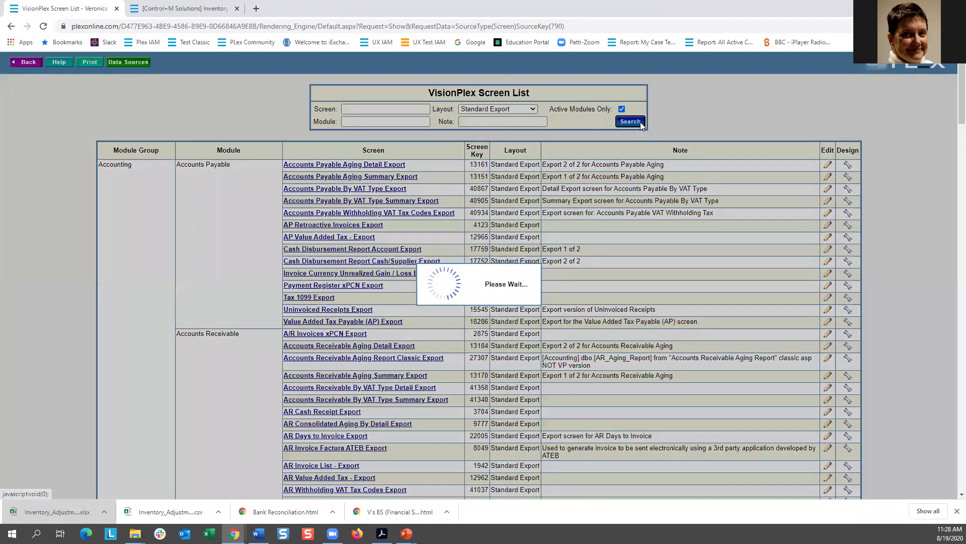
{"action": "scroll", "coordinate": [577, 295], "scroll_direction": "down", "scroll_amount": 2}
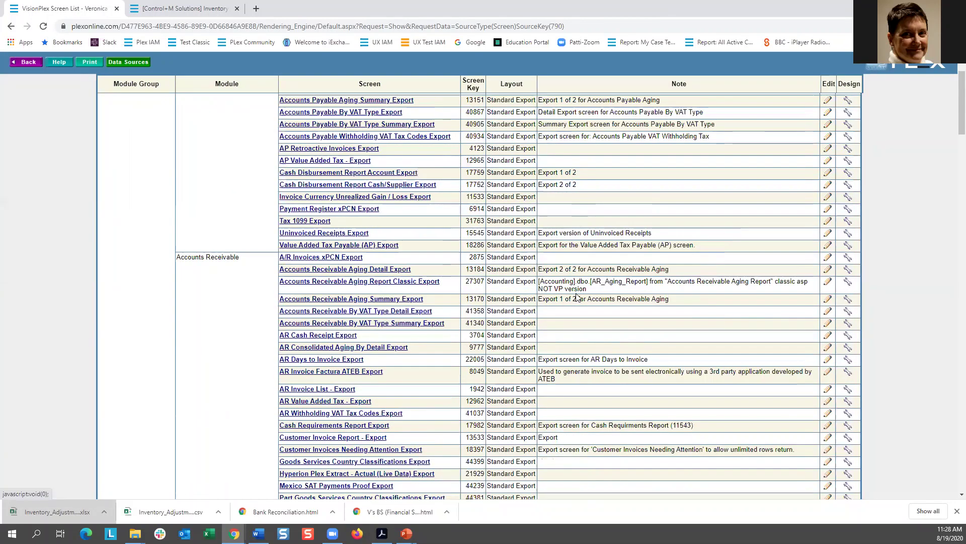
{"action": "scroll", "coordinate": [577, 297], "scroll_direction": "down", "scroll_amount": 3}
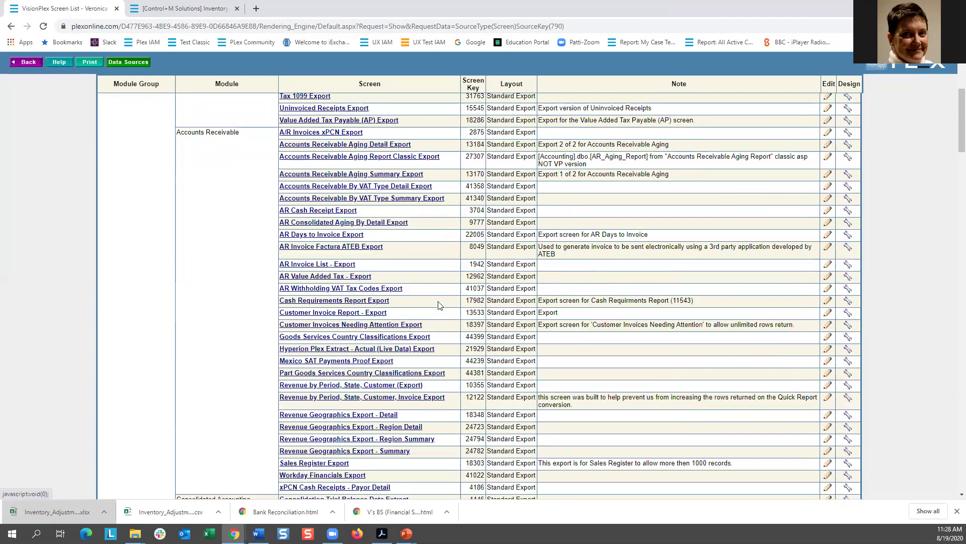
Step: Finish reviewing the Standard Export screens, switch to the Inventory Adjustments screen and export its results to Excel
{"action": "scroll", "coordinate": [438, 304], "scroll_direction": "down", "scroll_amount": 1}
{"action": "scroll", "coordinate": [437, 305], "scroll_direction": "down", "scroll_amount": 1}
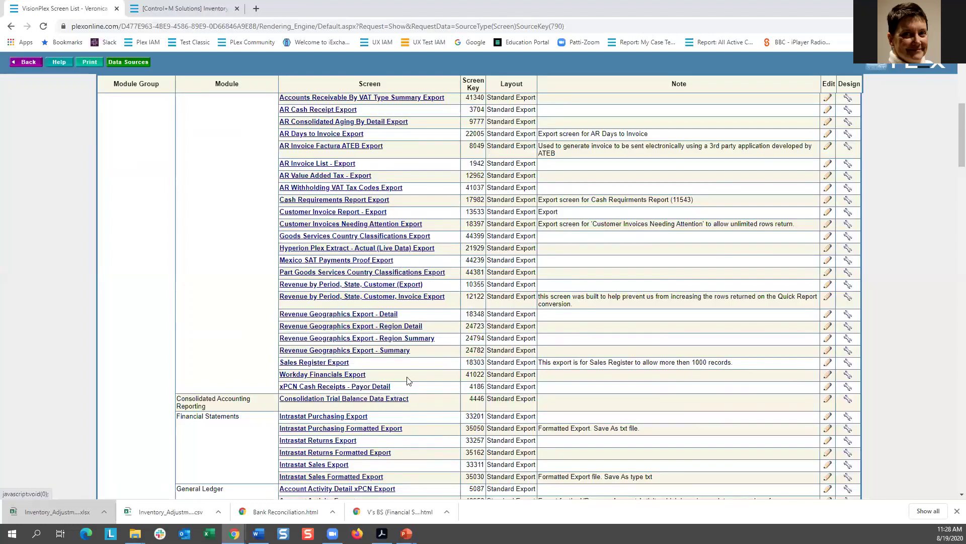
{"action": "left_click", "coordinate": [217, 12]}
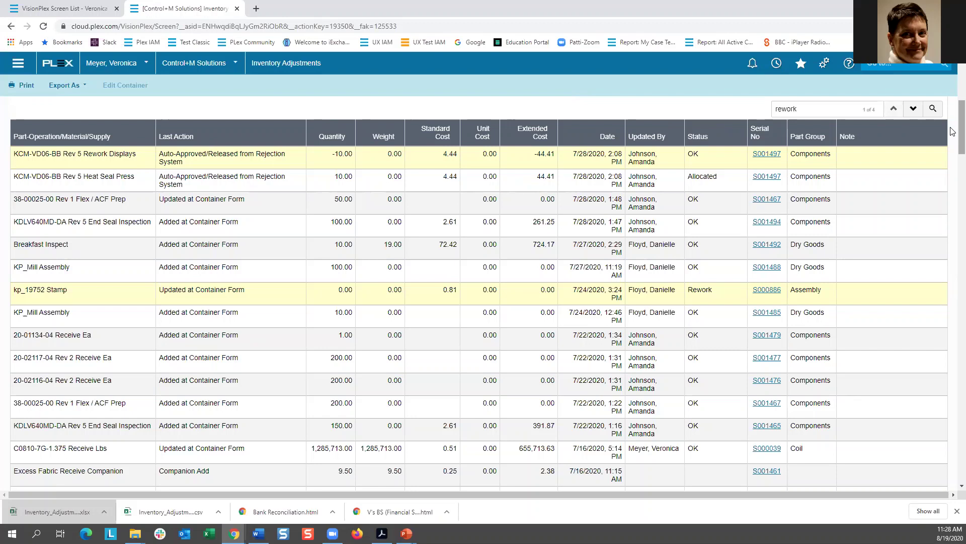
{"action": "scroll", "coordinate": [953, 126], "scroll_direction": "up", "scroll_amount": 5}
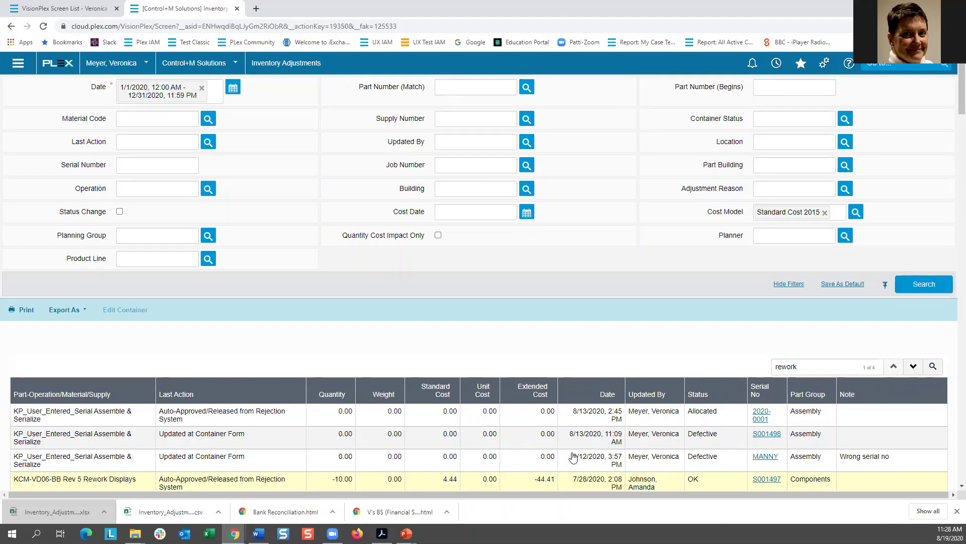
{"action": "left_click", "coordinate": [956, 511]}
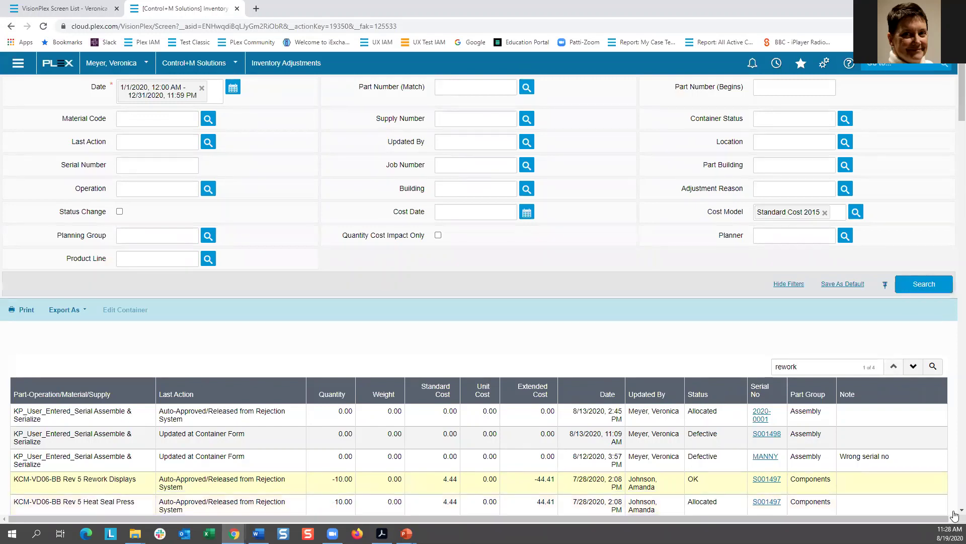
{"action": "left_click", "coordinate": [60, 310]}
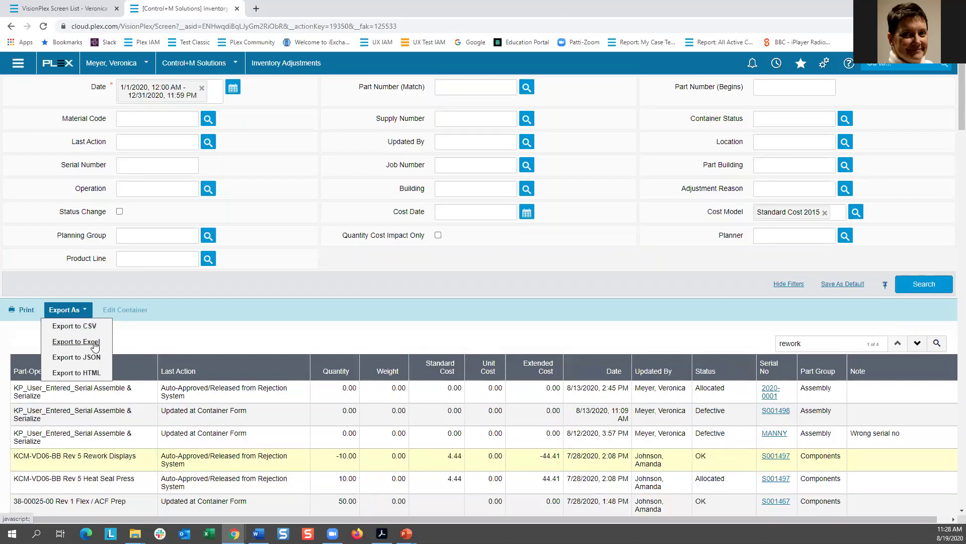
{"action": "left_click", "coordinate": [94, 346]}
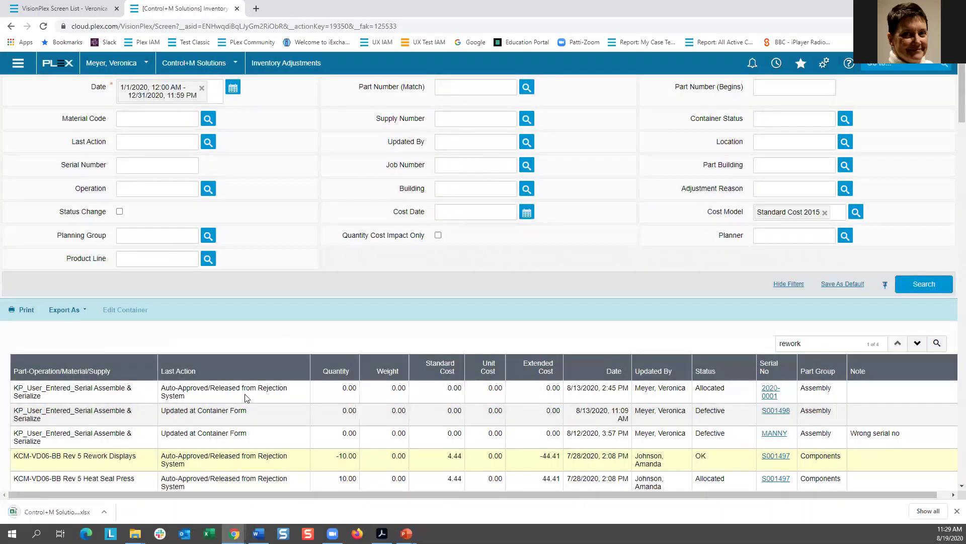
Step: Open the downloaded Inventory Adjustments workbook in Excel, enable editing and fit the Date column to its contents
{"action": "left_click", "coordinate": [57, 513]}
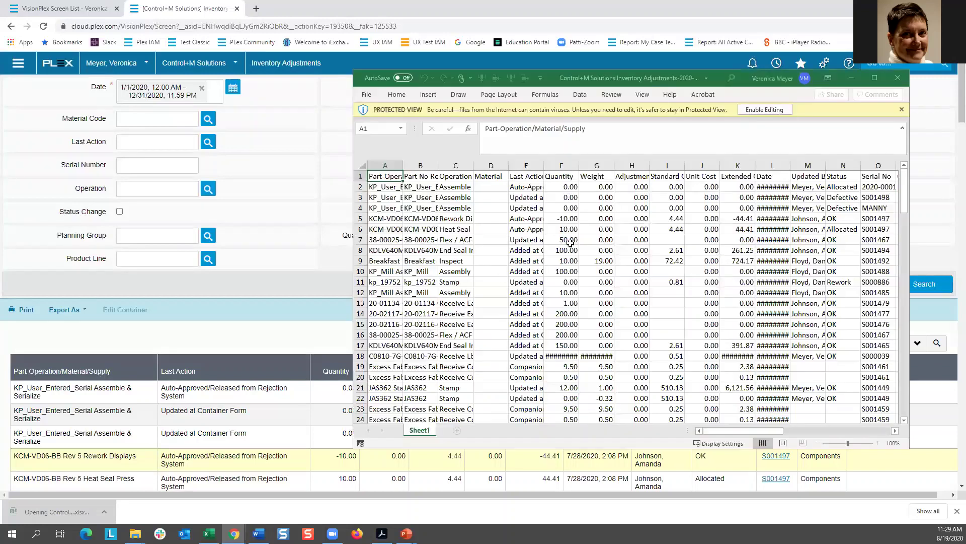
{"action": "left_click", "coordinate": [750, 110]}
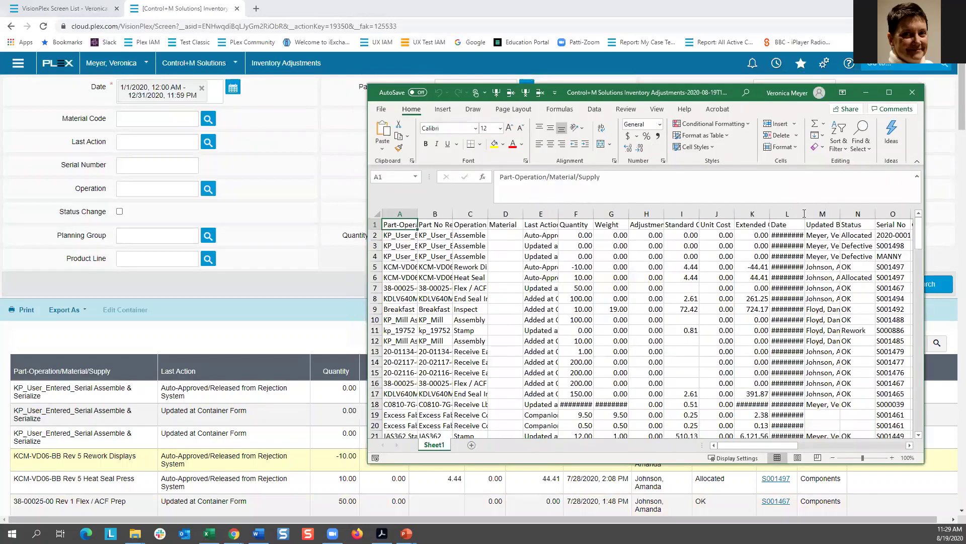
{"action": "double_click", "coordinate": [804, 211]}
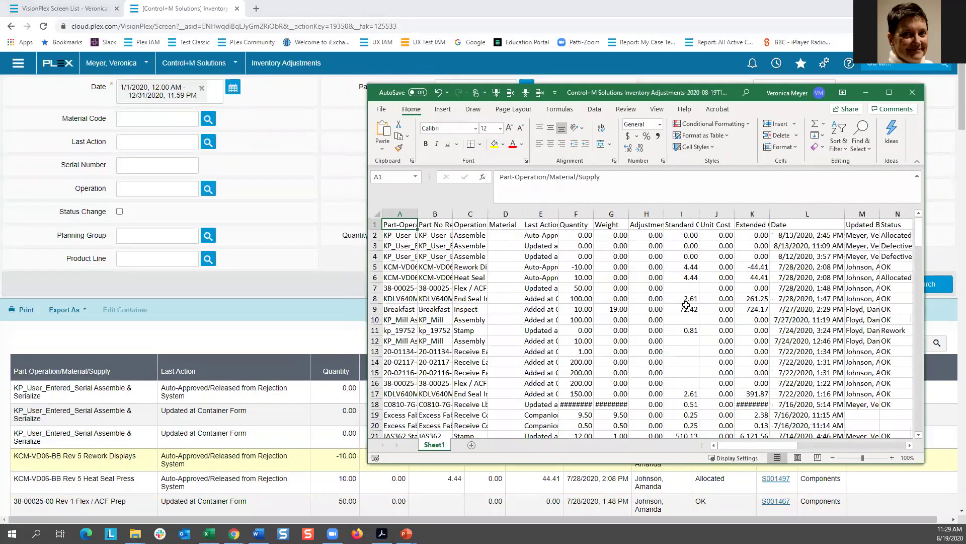
Step: Look across the remaining columns of the exported Inventory Adjustments workbook and close it without saving
{"action": "left_click_drag", "start_coordinate": [734, 446], "coordinate": [878, 444]}
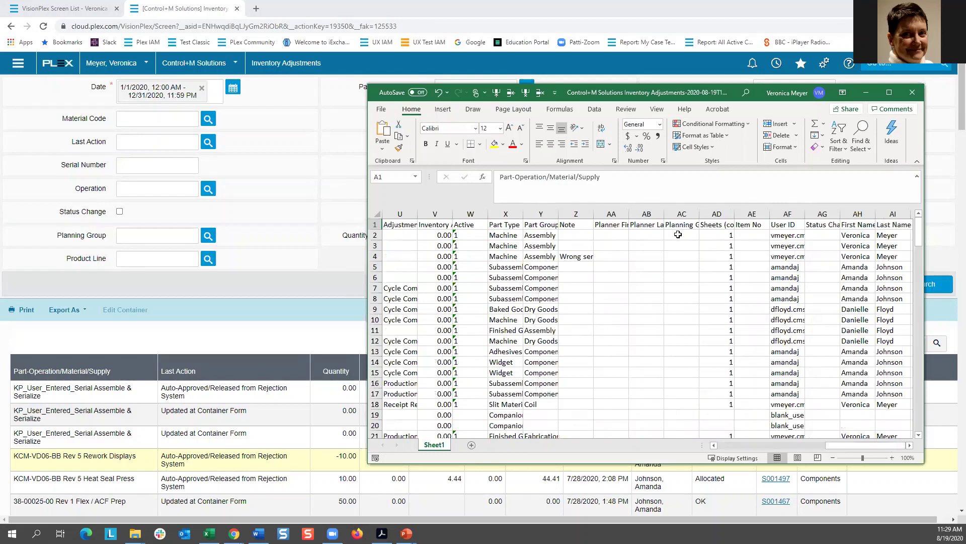
{"action": "left_click_drag", "start_coordinate": [829, 446], "coordinate": [707, 450]}
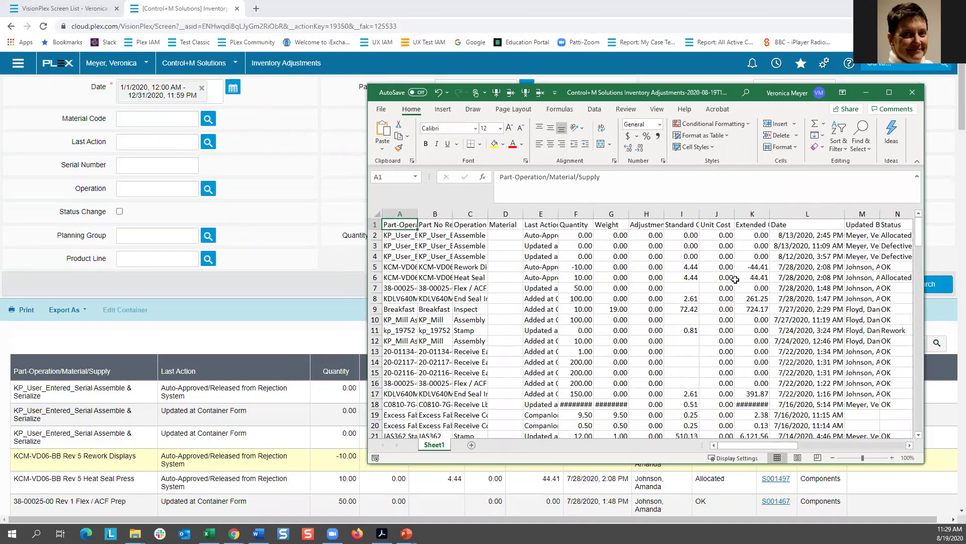
{"action": "left_click", "coordinate": [913, 93]}
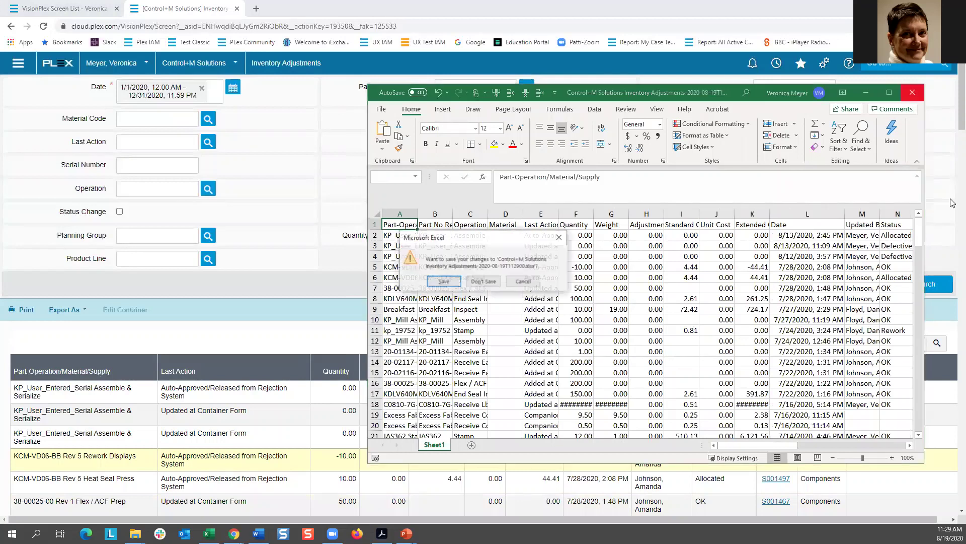
{"action": "key", "text": "n"}
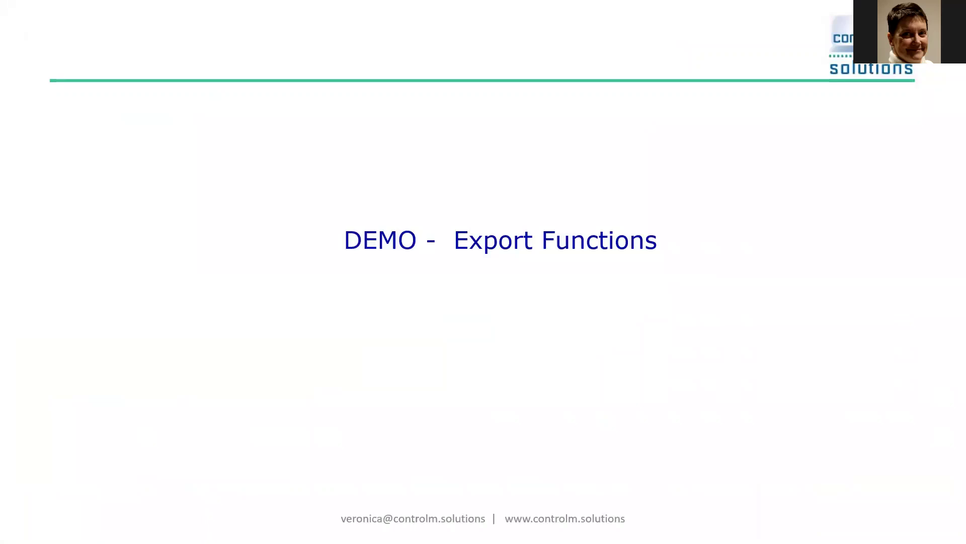
{"action": "left_click", "coordinate": [676, 376]}
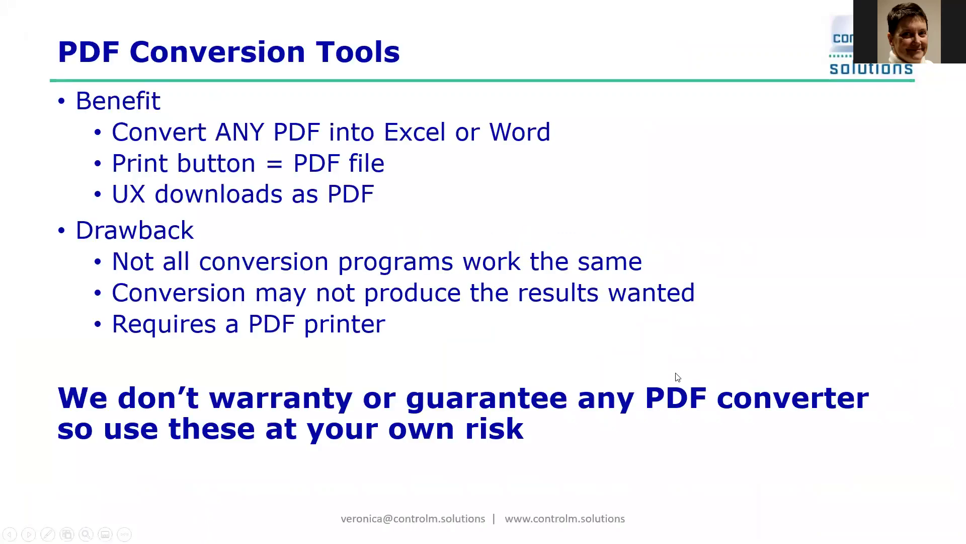
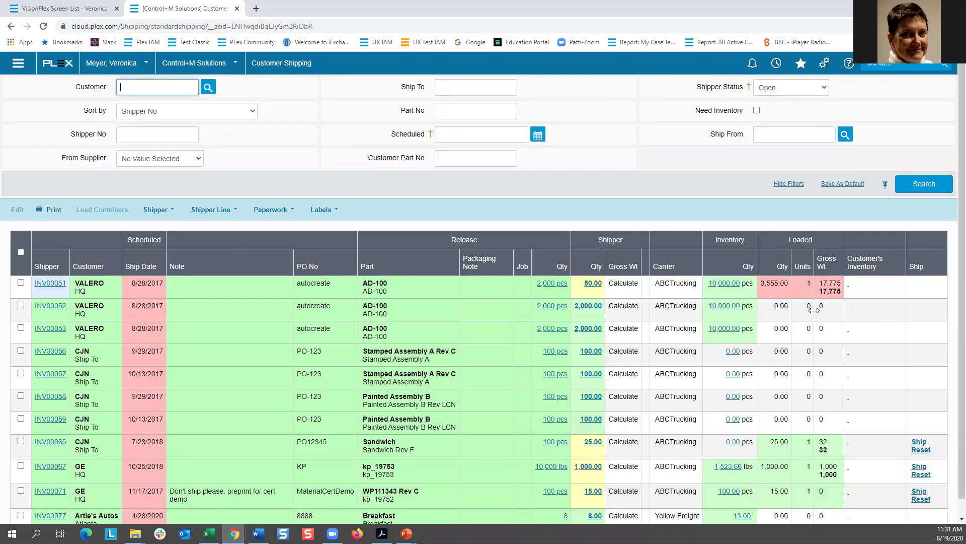
Step: Open the Customer Shipping list in the Print Manager and download it as a PDF
{"action": "scroll", "coordinate": [839, 322], "scroll_direction": "down", "scroll_amount": 1}
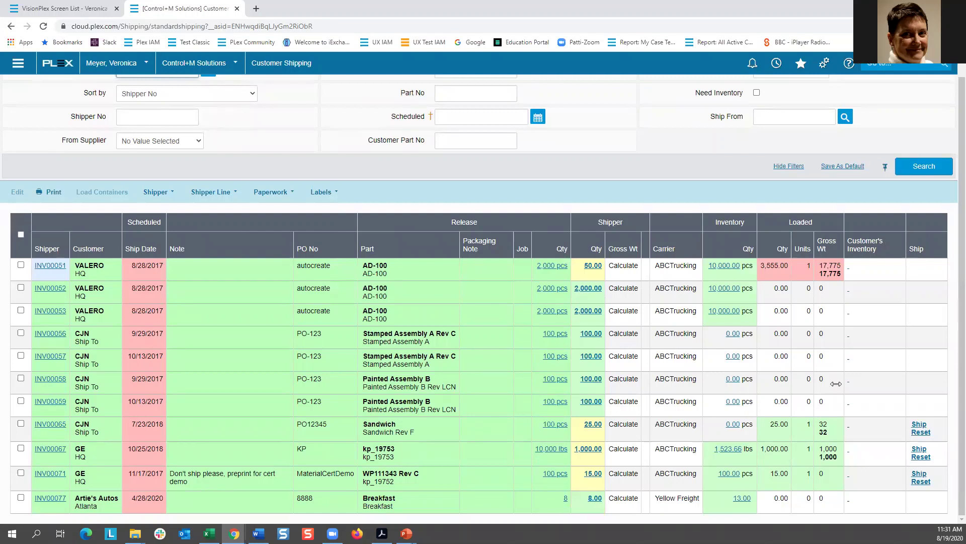
{"action": "left_click", "coordinate": [40, 197]}
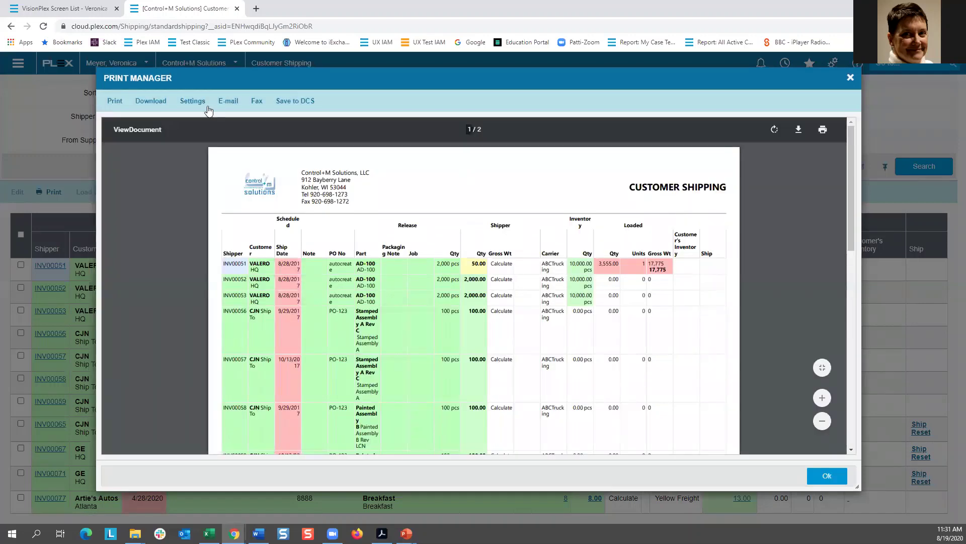
{"action": "left_click", "coordinate": [153, 101]}
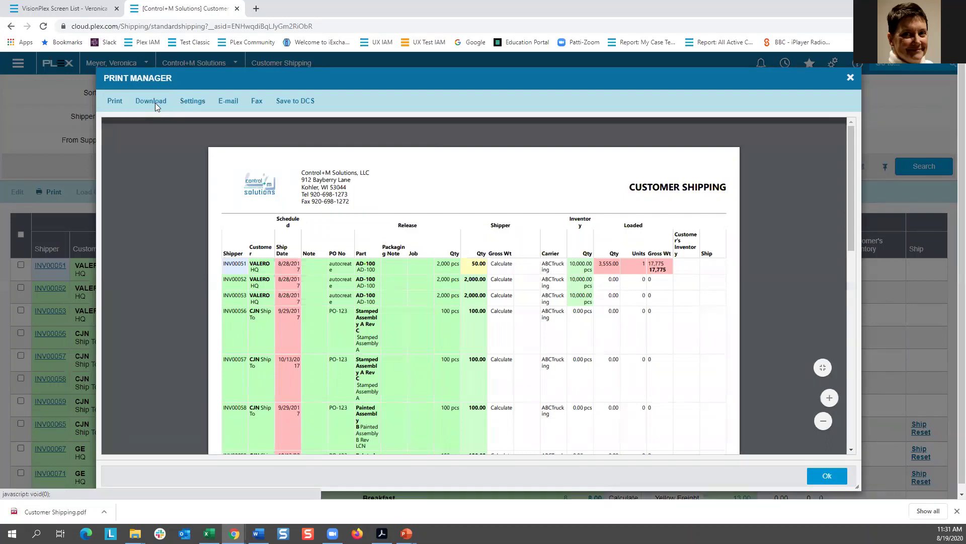
Step: Switch to Adobe Acrobat and open the recent Customer Shipping PDF in the Export PDF tool
{"action": "left_click", "coordinate": [55, 511]}
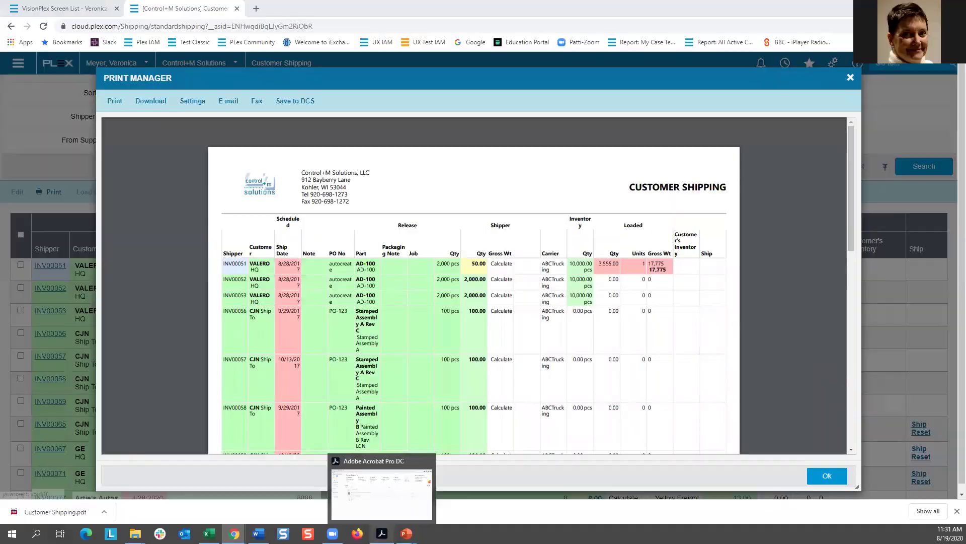
{"action": "left_click", "coordinate": [382, 533]}
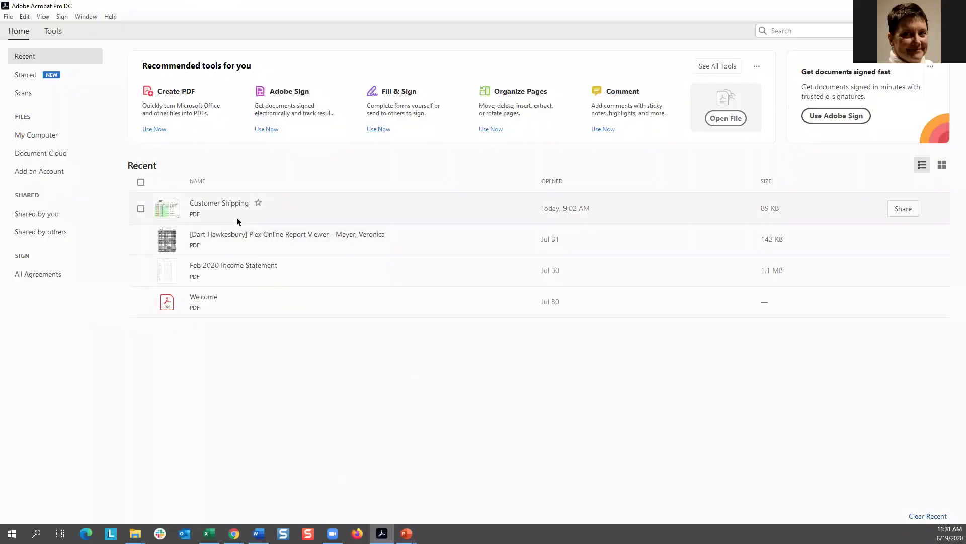
{"action": "left_click", "coordinate": [203, 208]}
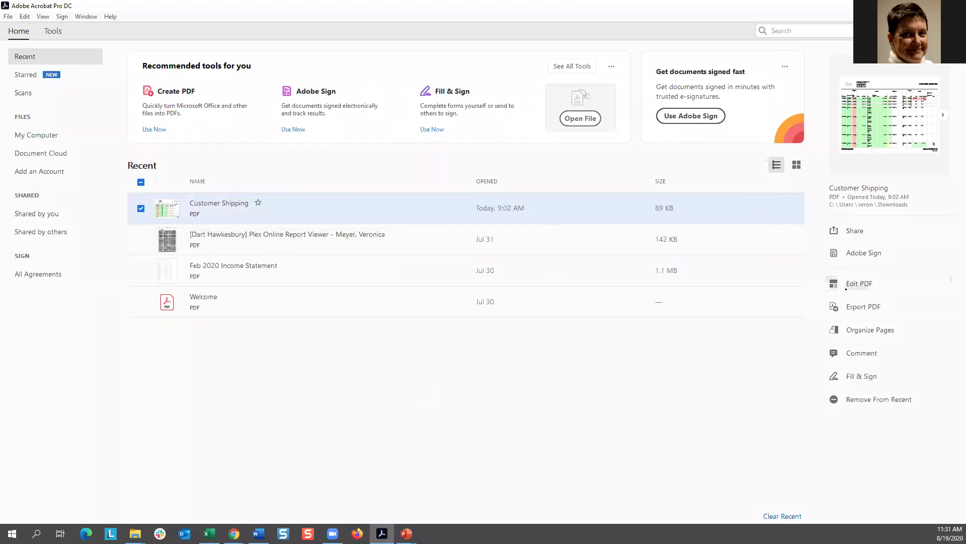
{"action": "left_click", "coordinate": [878, 310]}
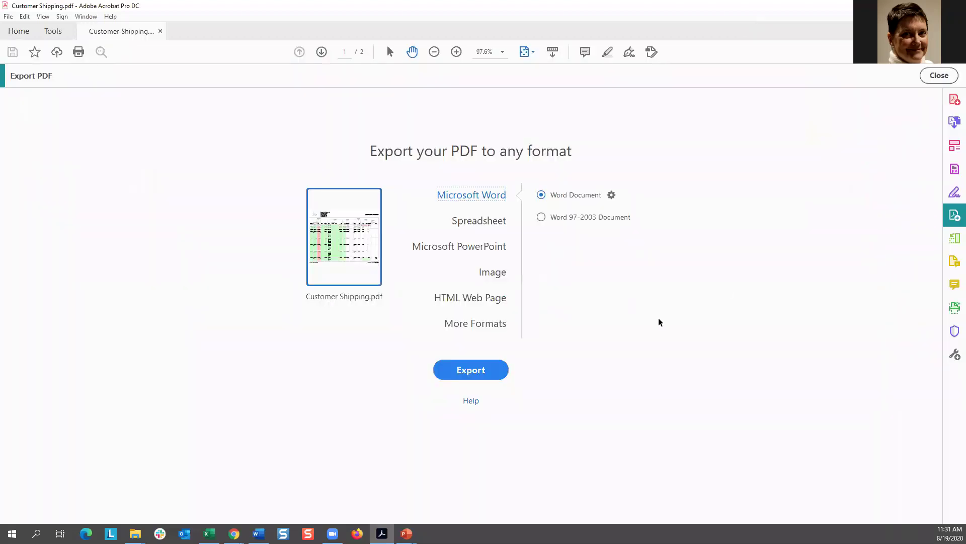
Step: Export the PDF as a Microsoft Excel Workbook, saving it as Customer Shipping.xlsx in Downloads
{"action": "left_click", "coordinate": [501, 221]}
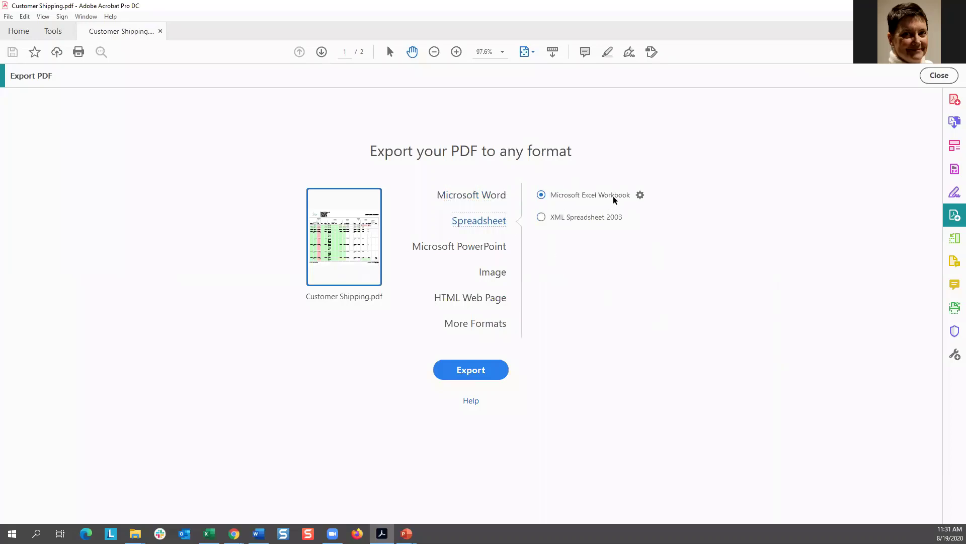
{"action": "left_click", "coordinate": [467, 373]}
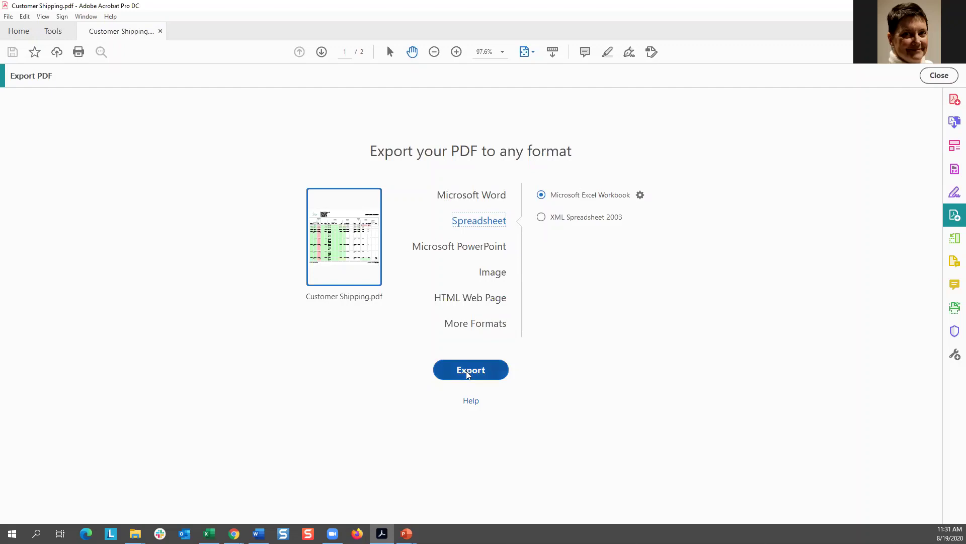
{"action": "left_click", "coordinate": [365, 221]}
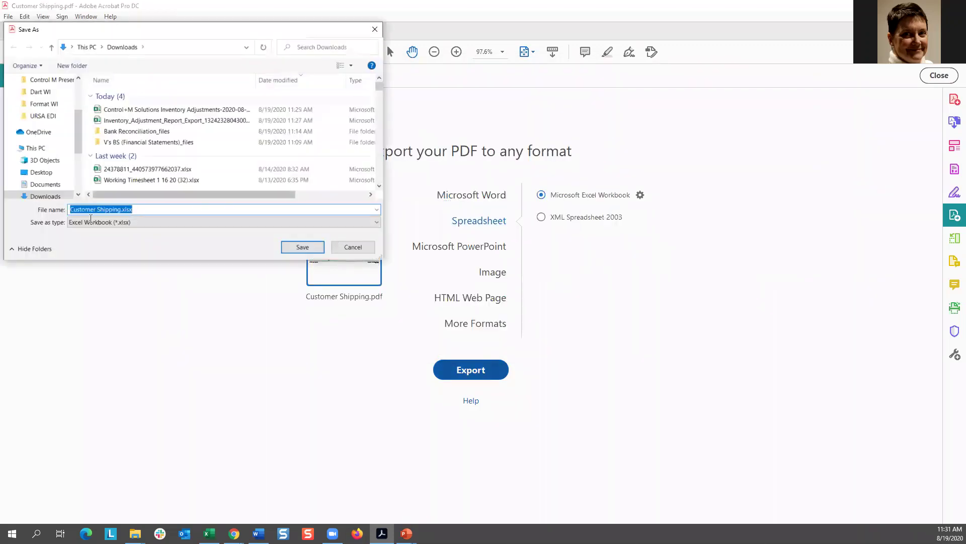
{"action": "left_click", "coordinate": [302, 247]}
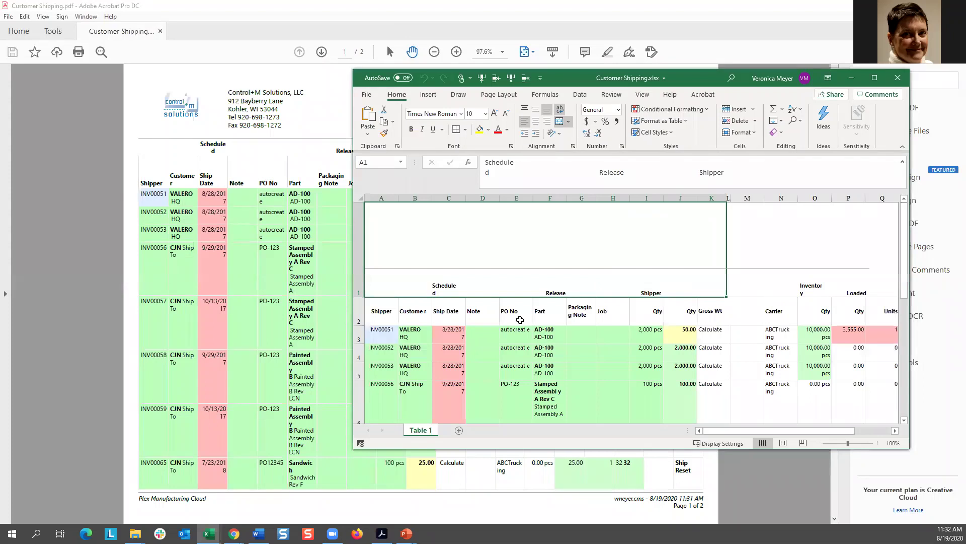
Step: Maximize the converted Customer Shipping workbook, delete the repeated page header in rows 11 and 12, and review the continuous list
{"action": "left_click", "coordinate": [874, 78]}
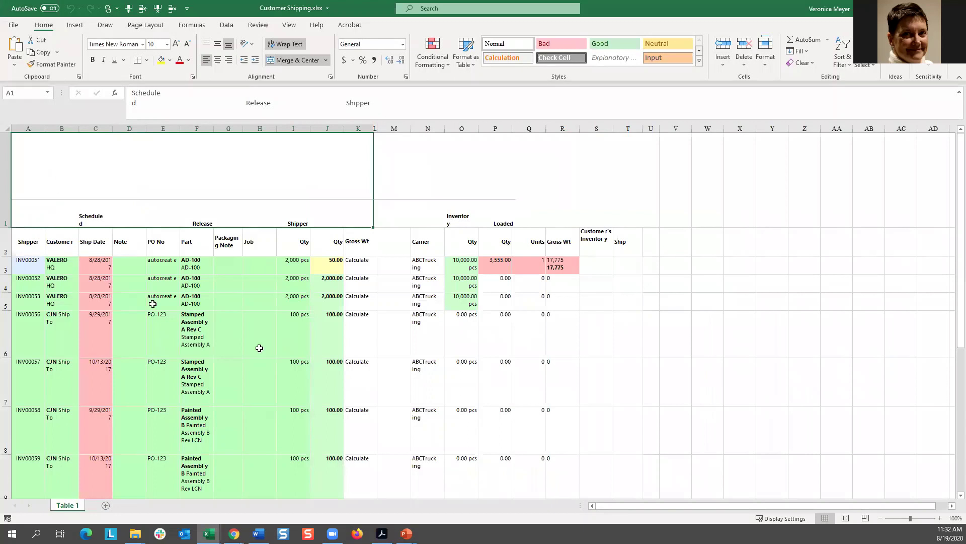
{"action": "scroll", "coordinate": [182, 317], "scroll_direction": "down", "scroll_amount": 4}
{"action": "scroll", "coordinate": [181, 297], "scroll_direction": "up", "scroll_amount": 1}
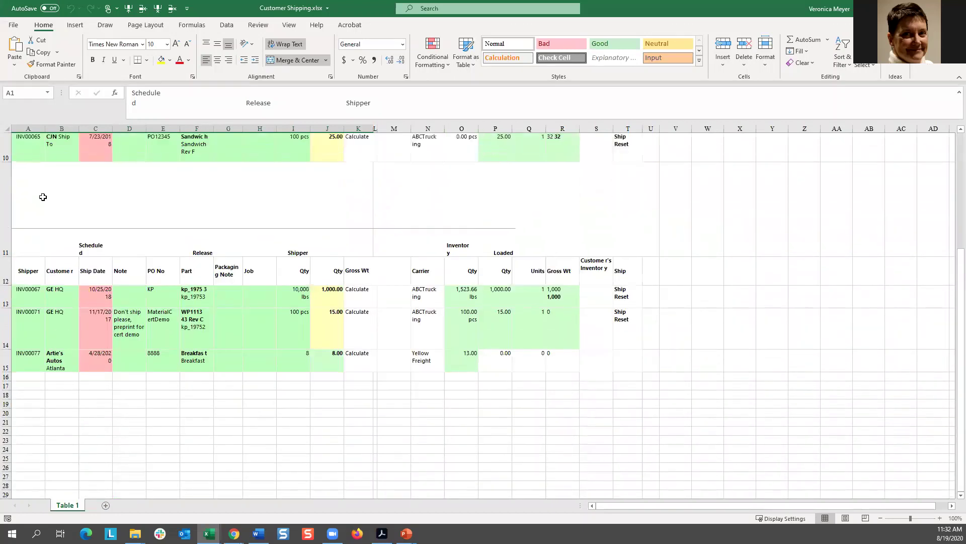
{"action": "left_click_drag", "start_coordinate": [9, 185], "coordinate": [7, 273]}
{"action": "left_click", "coordinate": [172, 8]}
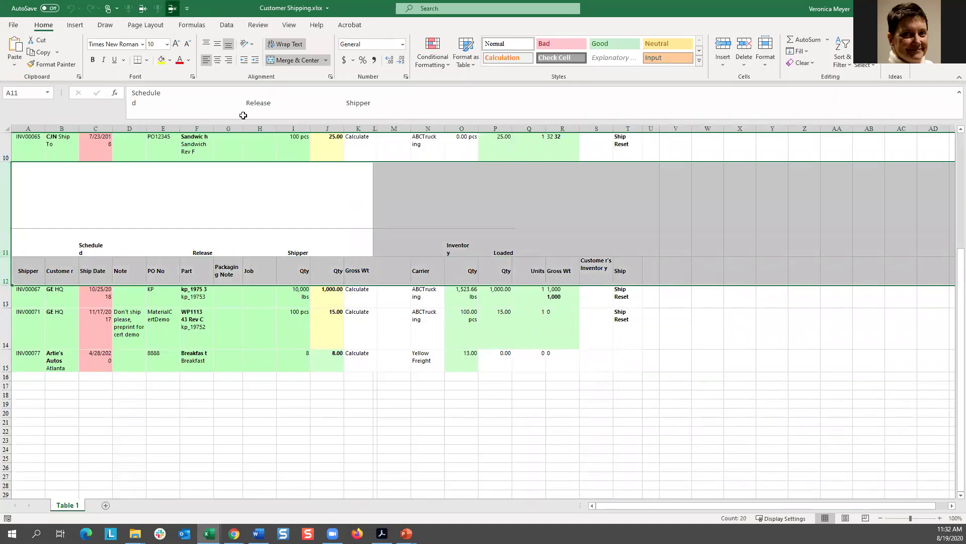
{"action": "scroll", "coordinate": [605, 356], "scroll_direction": "up", "scroll_amount": 4}
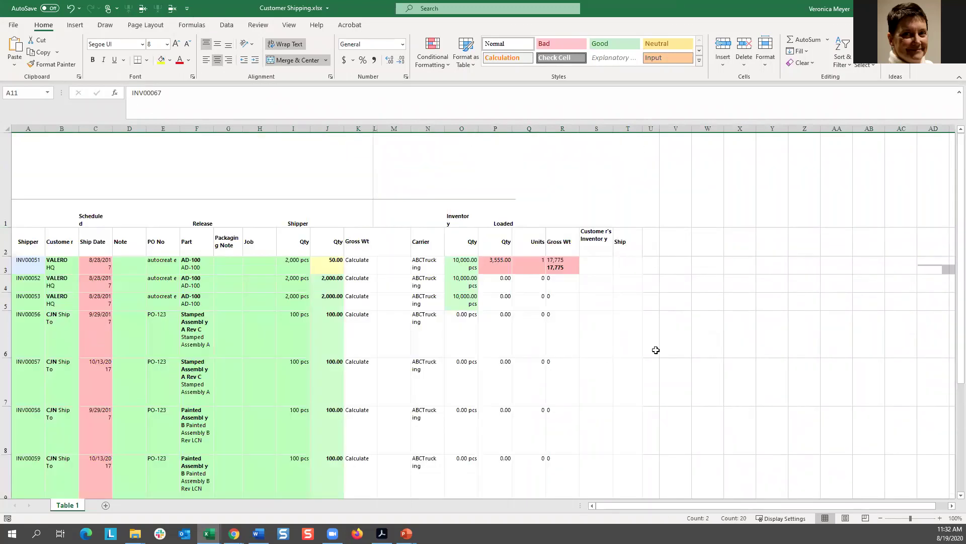
{"action": "scroll", "coordinate": [654, 350], "scroll_direction": "down", "scroll_amount": 1}
{"action": "left_click", "coordinate": [662, 326]}
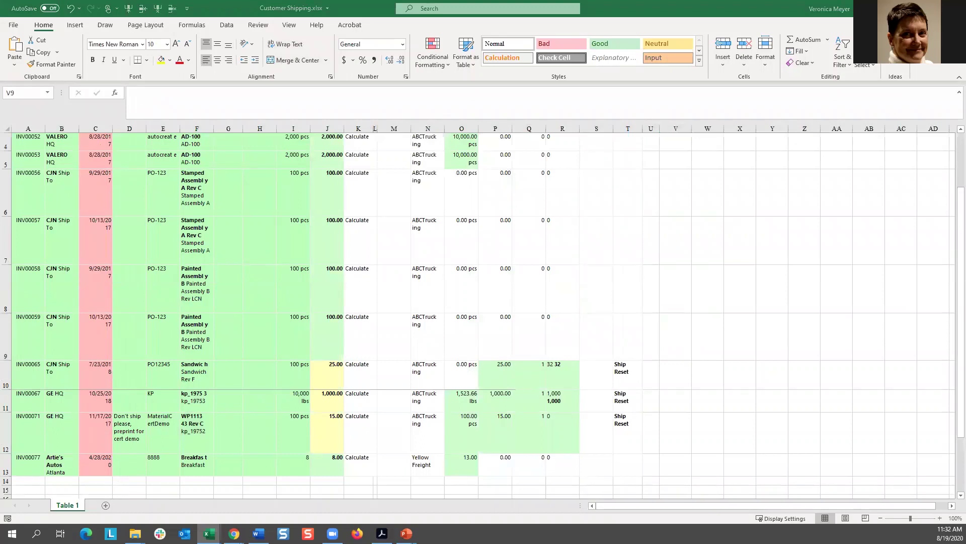
{"action": "key", "text": "alt+Tab"}
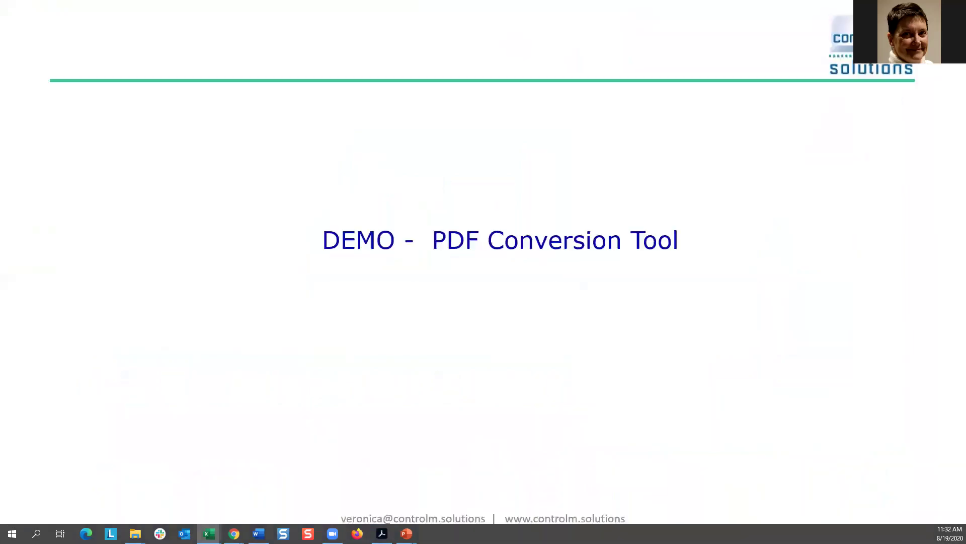
{"action": "key", "text": "Right"}
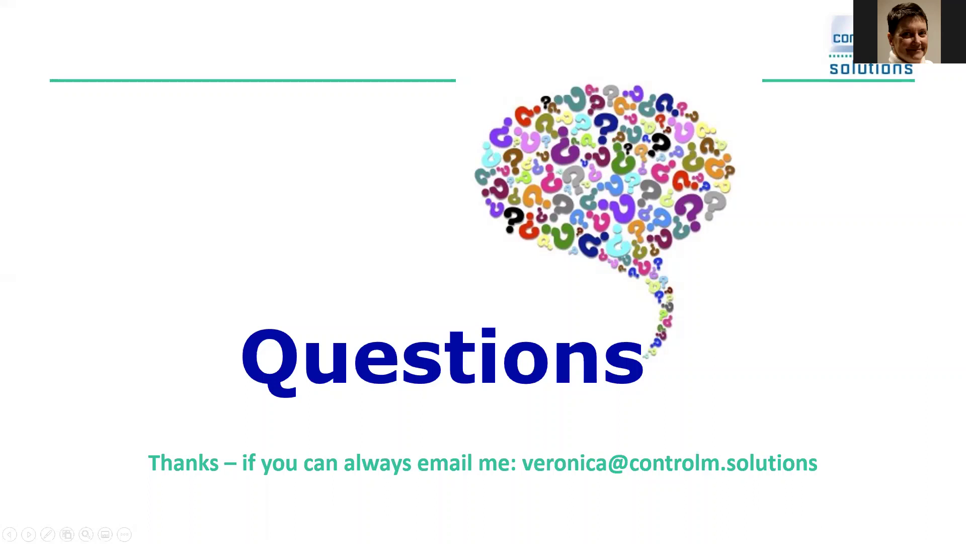
Step: Switch back to the browser and close the Print Manager on the Customer Shipping screen
{"action": "key", "text": "alt+Tab"}
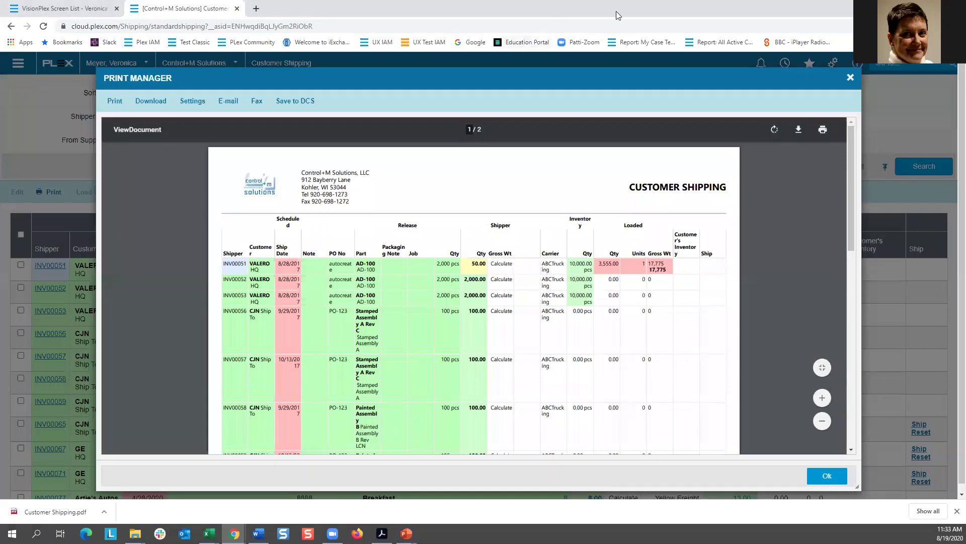
{"action": "left_click", "coordinate": [848, 78]}
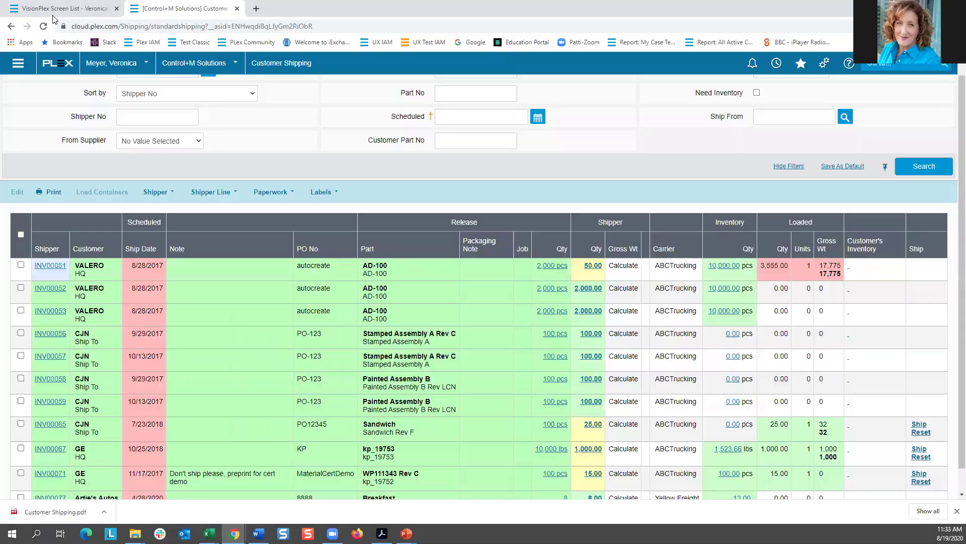
Step: Switch to the Plex Classic browser tab, open the Inventory Adjustment Report, and put the screen into personal design mode
{"action": "left_click", "coordinate": [73, 7]}
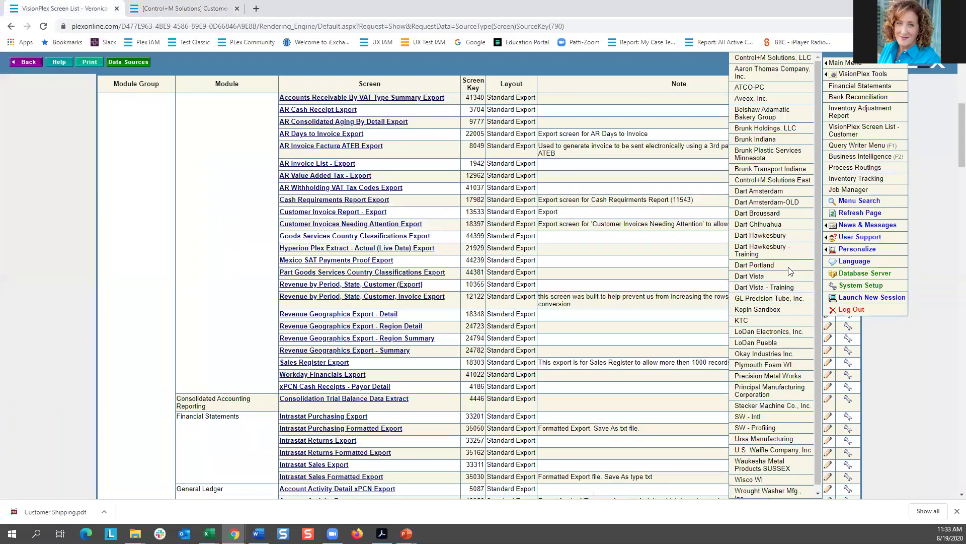
{"action": "scroll", "coordinate": [744, 133], "scroll_direction": "up", "scroll_amount": 6}
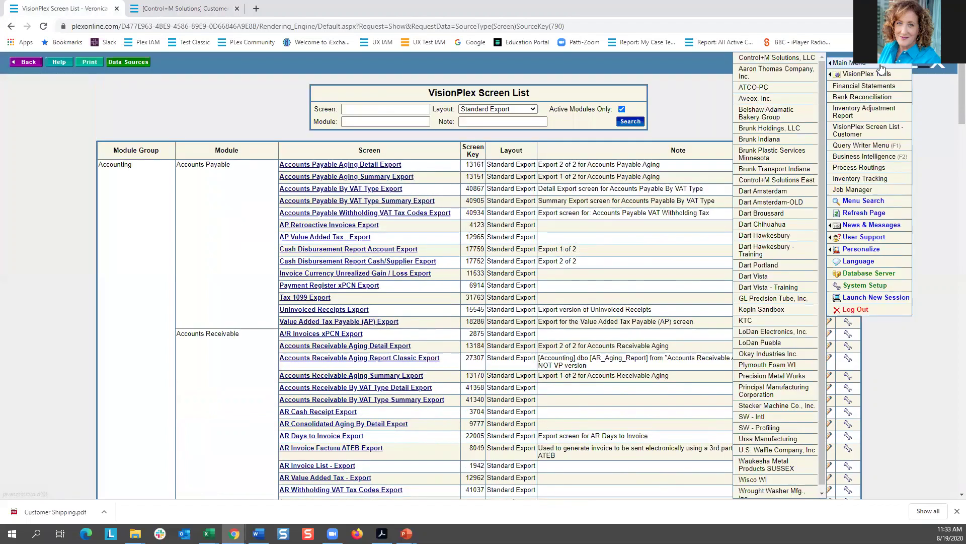
{"action": "left_click", "coordinate": [869, 113]}
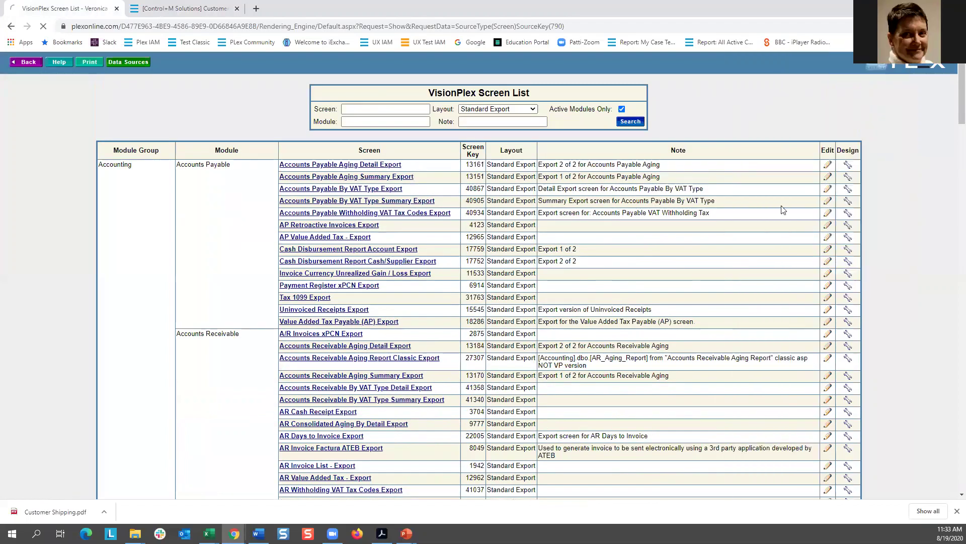
{"action": "mouse_move", "coordinate": [866, 63]}
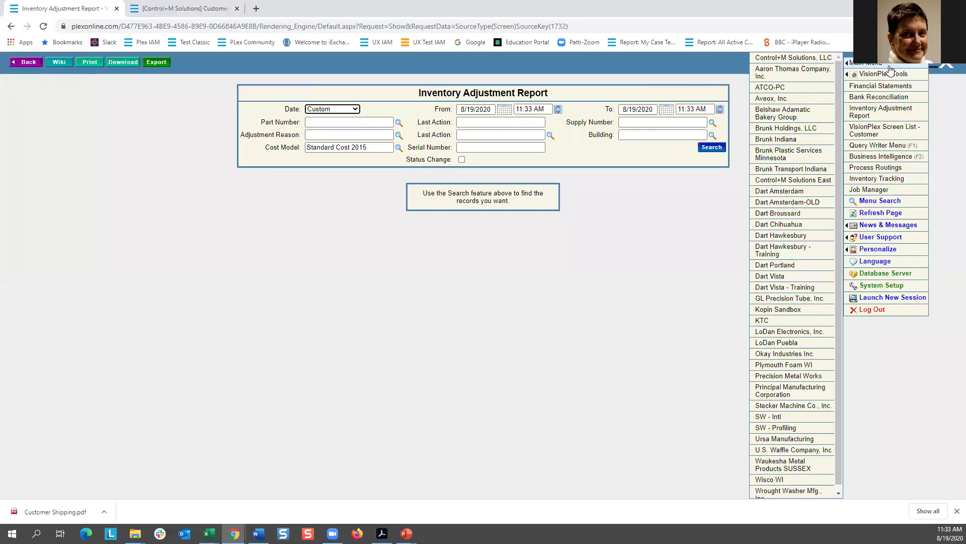
{"action": "left_click", "coordinate": [794, 74]}
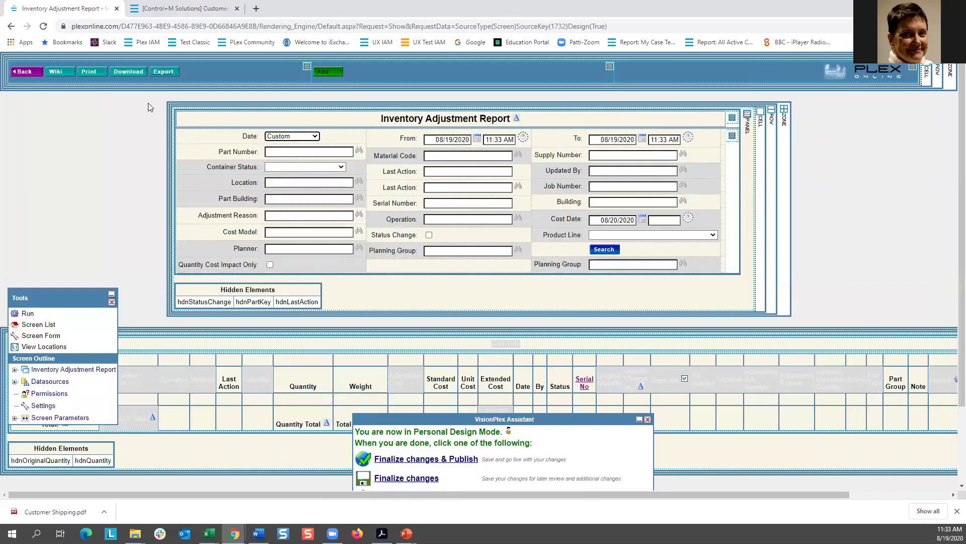
Step: Set the Download toolbar button's download type to Excel in its advanced properties, update it, and run the screen
{"action": "left_click", "coordinate": [130, 75]}
{"action": "mouse_move", "coordinate": [166, 99]}
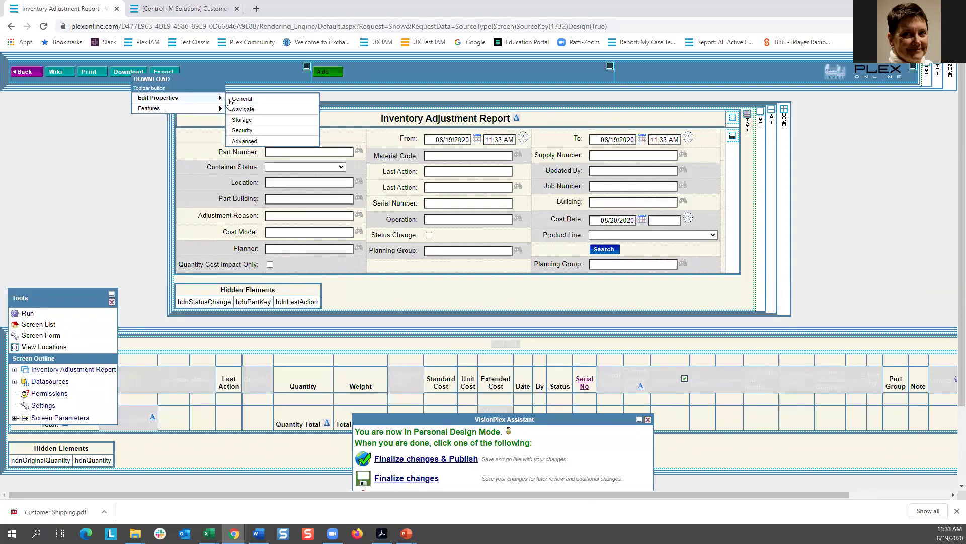
{"action": "left_click", "coordinate": [248, 102]}
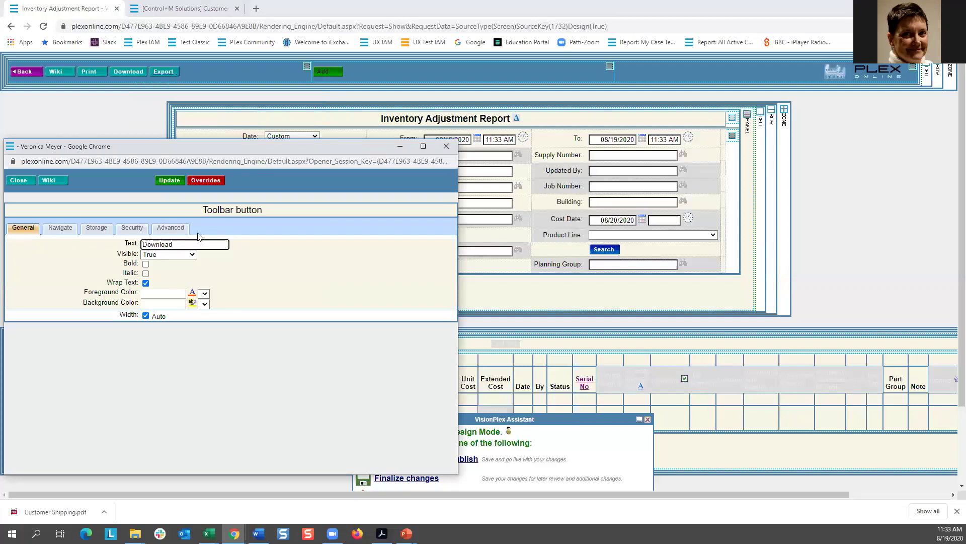
{"action": "left_click", "coordinate": [168, 230]}
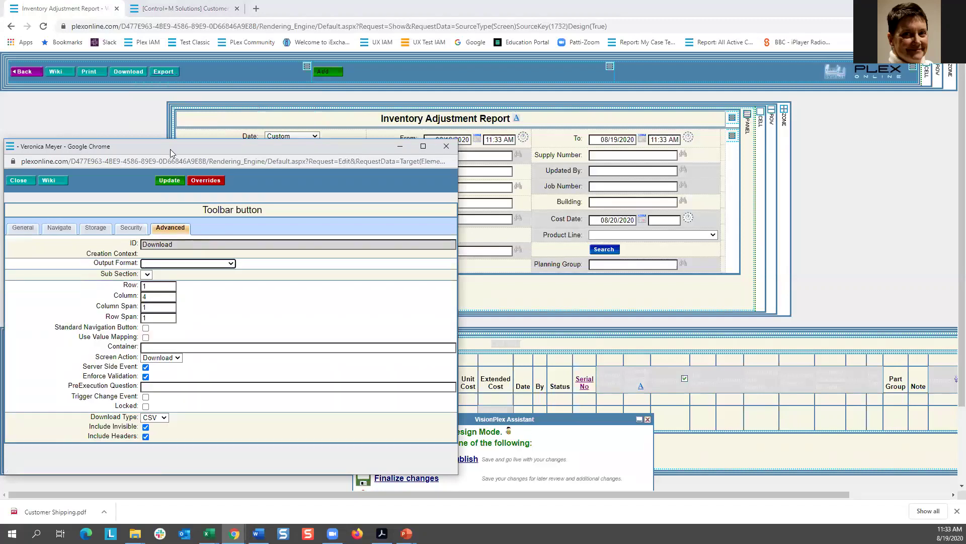
{"action": "left_click_drag", "start_coordinate": [170, 149], "coordinate": [203, 82]}
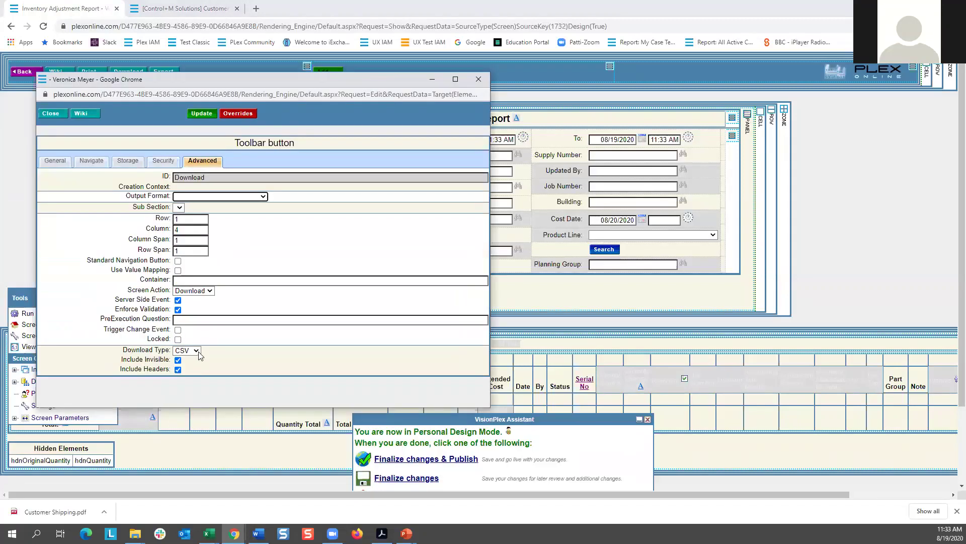
{"action": "left_click", "coordinate": [198, 353]}
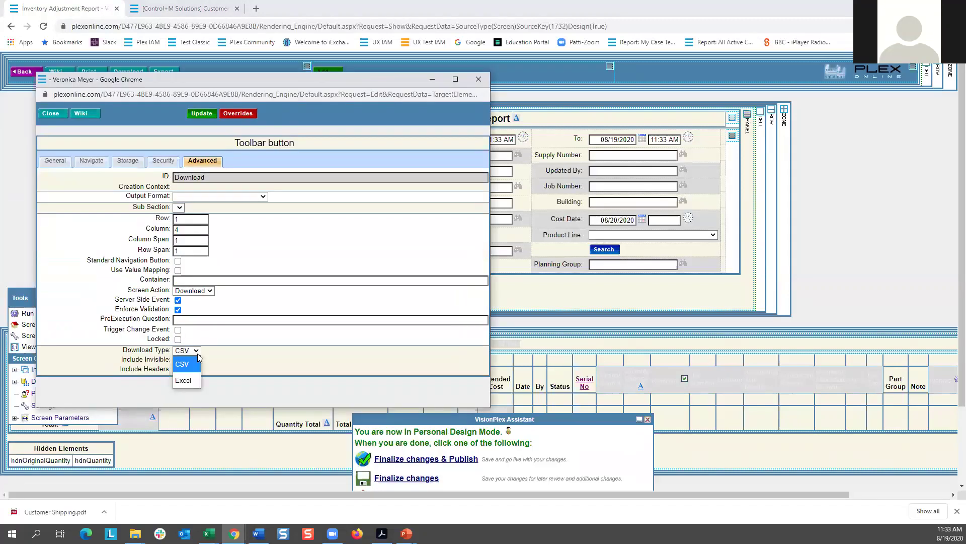
{"action": "left_click", "coordinate": [190, 382]}
{"action": "left_click", "coordinate": [200, 113]}
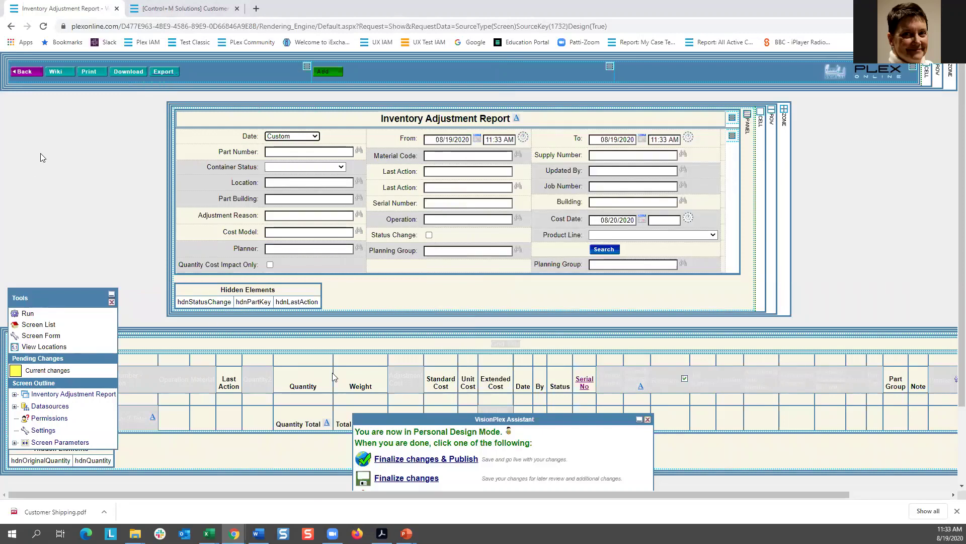
{"action": "left_click", "coordinate": [29, 315]}
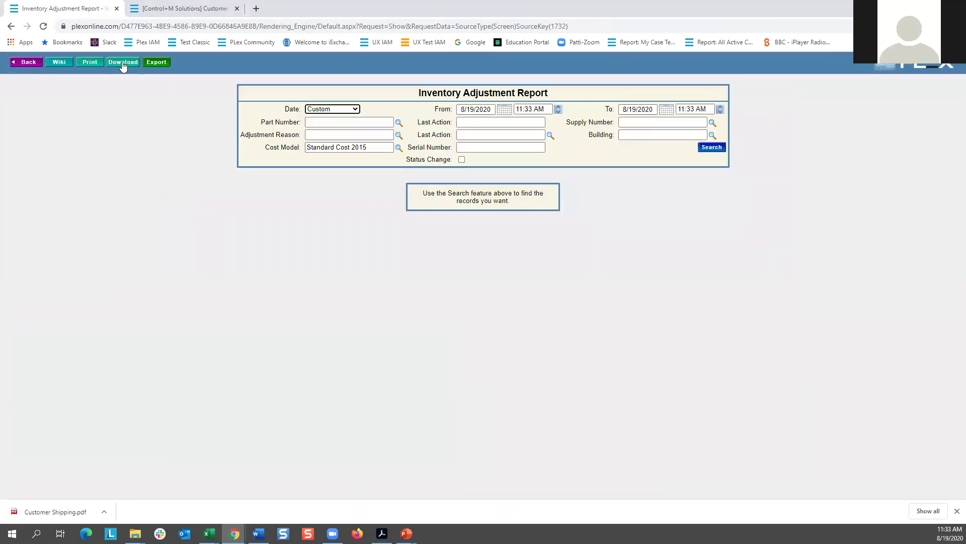
Step: Set the report's From date to 8/1/2020 and search for inventory adjustments
{"action": "left_click", "coordinate": [121, 67]}
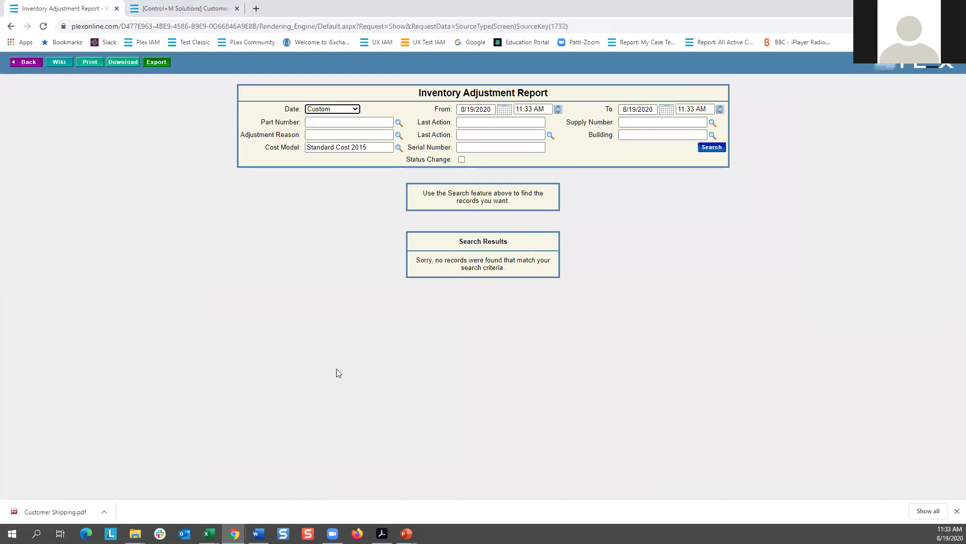
{"action": "left_click", "coordinate": [712, 149]}
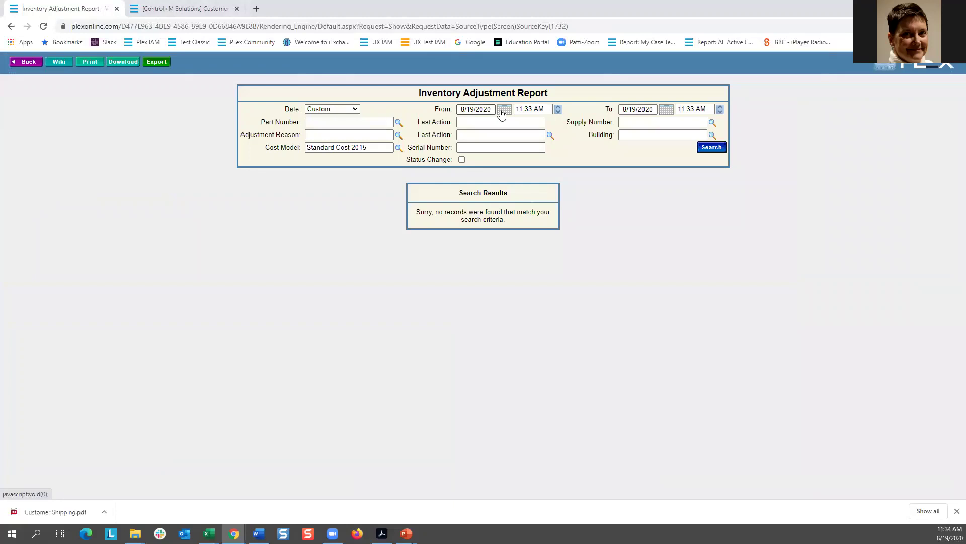
{"action": "left_click", "coordinate": [504, 110]}
{"action": "left_click", "coordinate": [544, 150]}
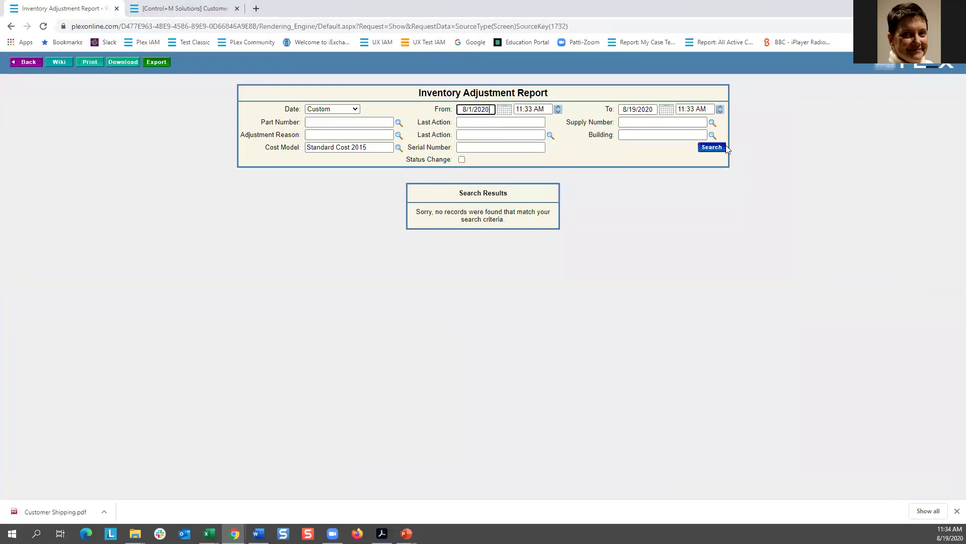
{"action": "left_click", "coordinate": [706, 149]}
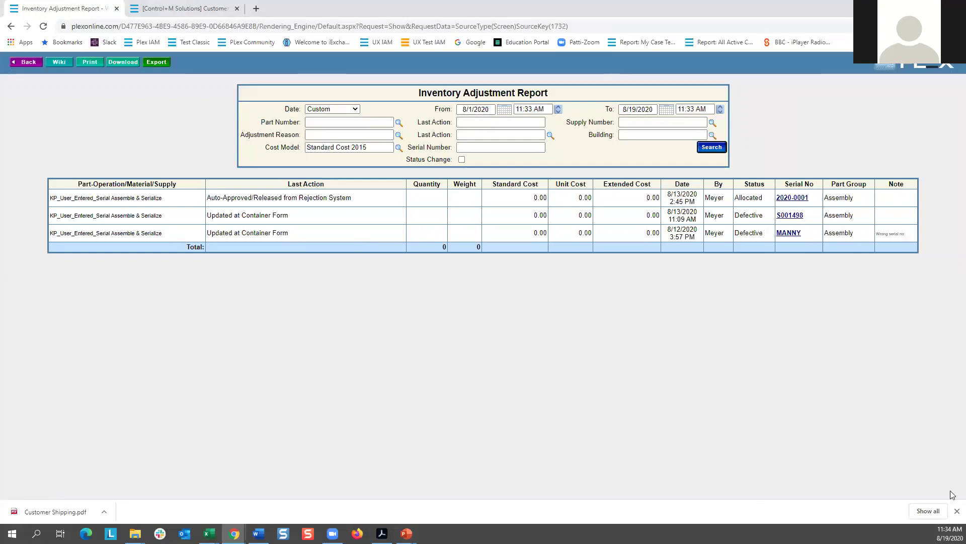
Step: Dismiss the old download entry, download the Inventory Adjustment Report results, and open the resulting Excel file
{"action": "left_click", "coordinate": [956, 511]}
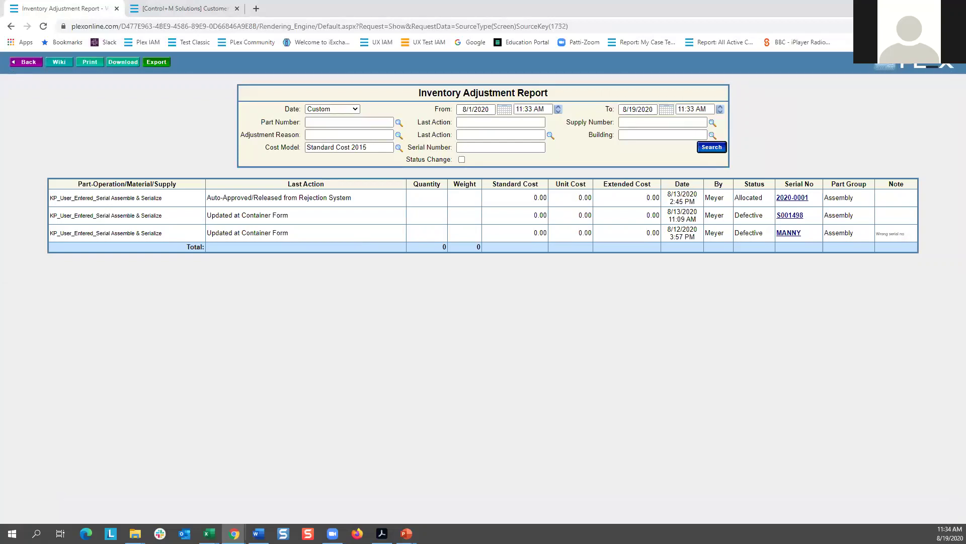
{"action": "left_click", "coordinate": [122, 63]}
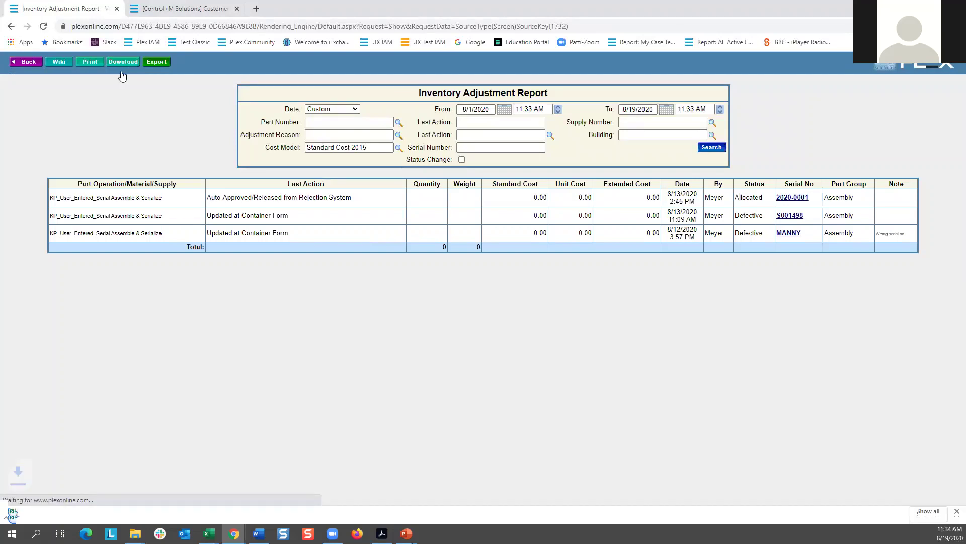
{"action": "left_click", "coordinate": [91, 515]}
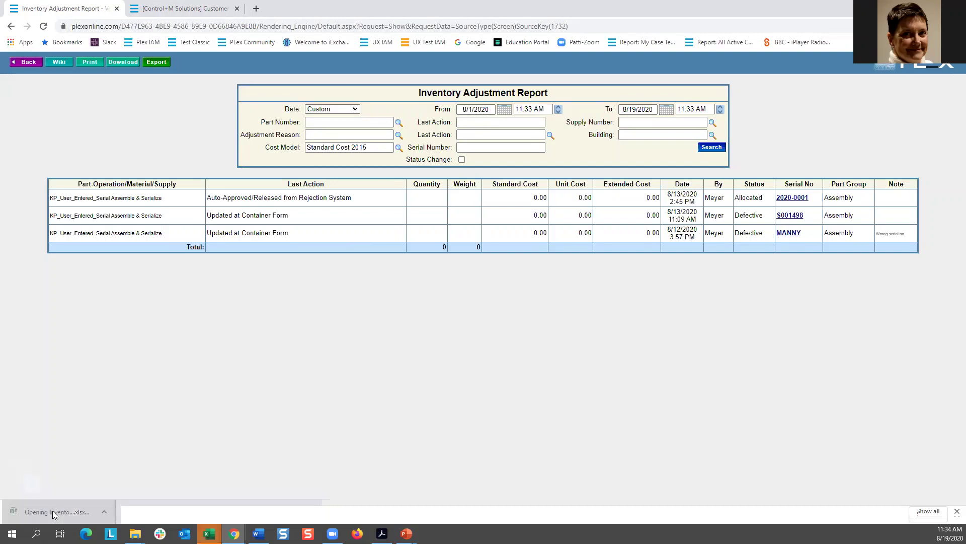
Step: Switch to Excel and close the Customer Shipping workbook without saving
{"action": "mouse_move", "coordinate": [208, 533]}
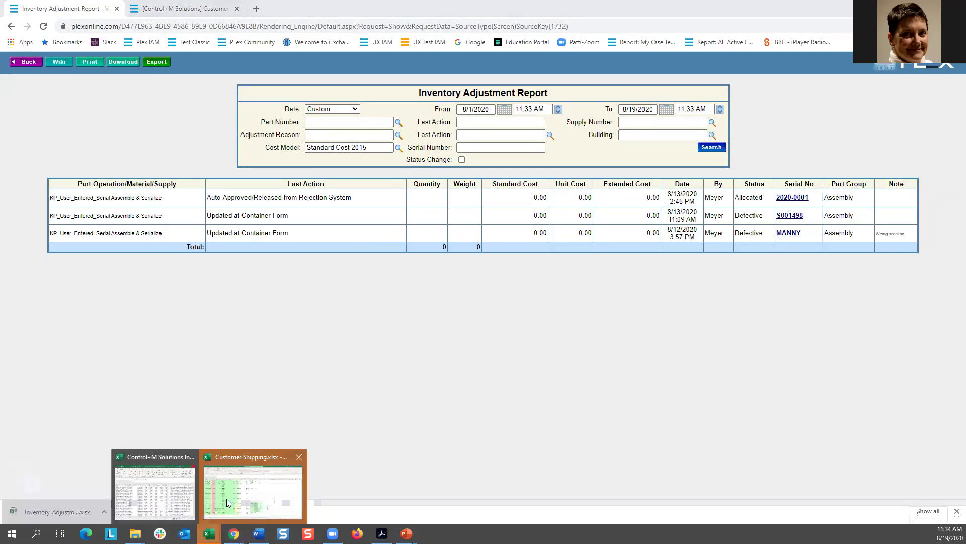
{"action": "left_click", "coordinate": [236, 491]}
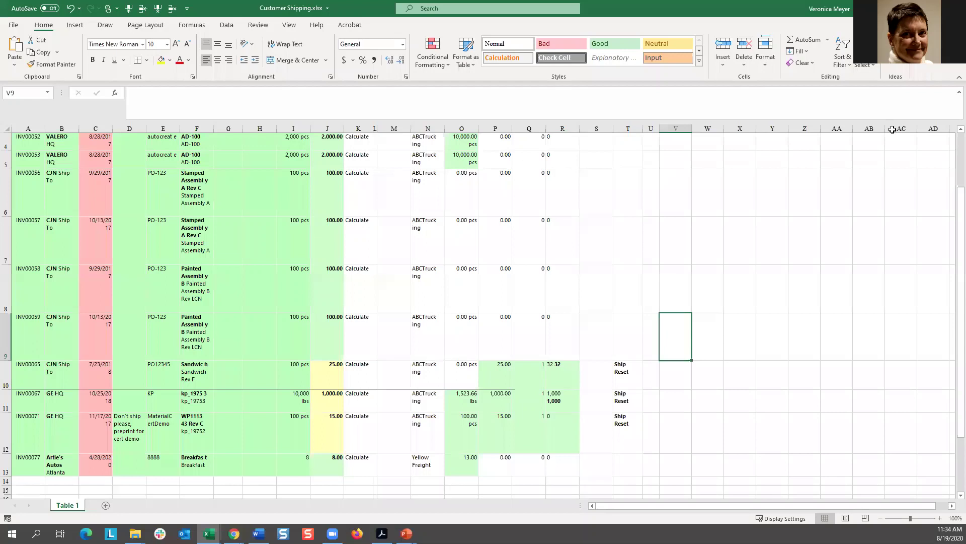
{"action": "left_click", "coordinate": [954, 8]}
{"action": "left_click", "coordinate": [486, 280]}
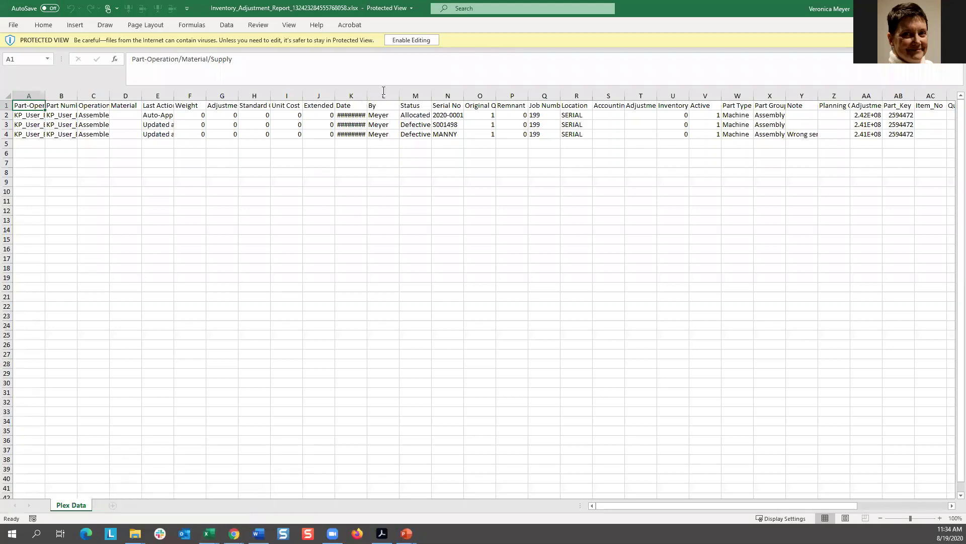
Step: Enable editing in the downloaded report workbook to fit the Date column to its contents, and close it without saving
{"action": "left_click", "coordinate": [411, 40]}
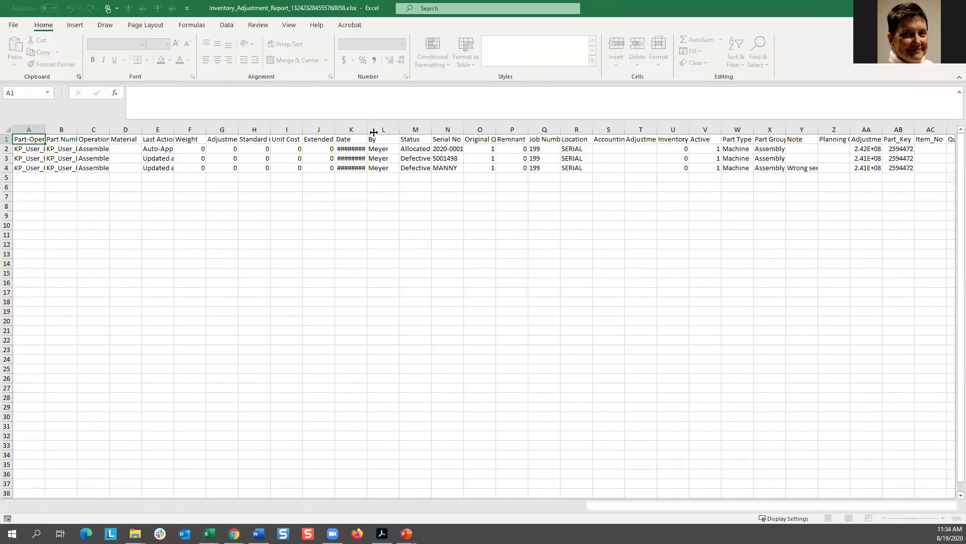
{"action": "double_click", "coordinate": [374, 132]}
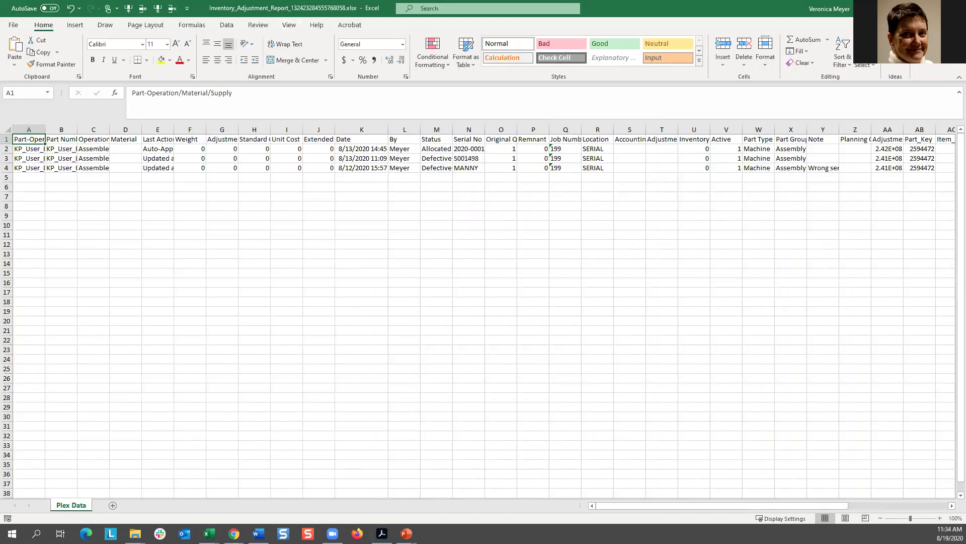
{"action": "key", "text": "ctrl+w"}
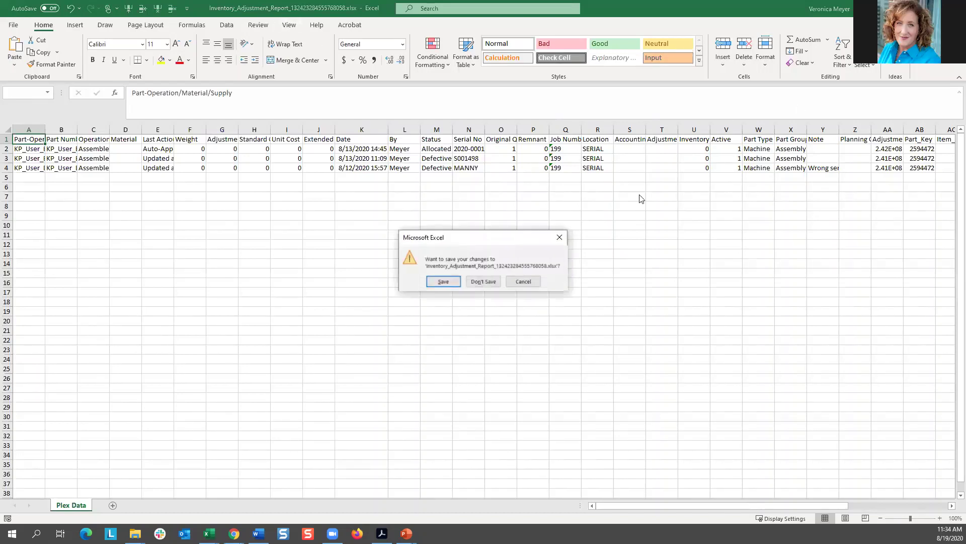
{"action": "left_click", "coordinate": [483, 281]}
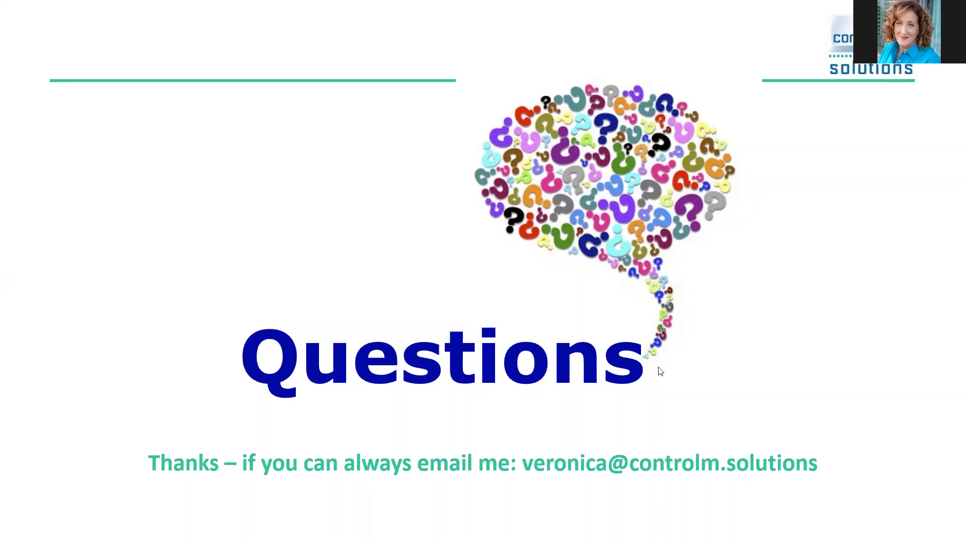
{"action": "left_click", "coordinate": [367, 271]}
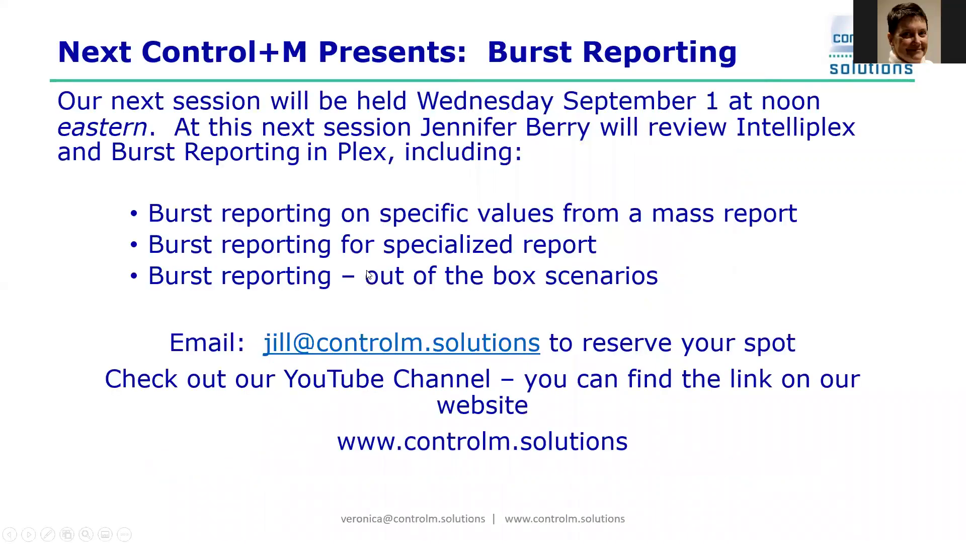